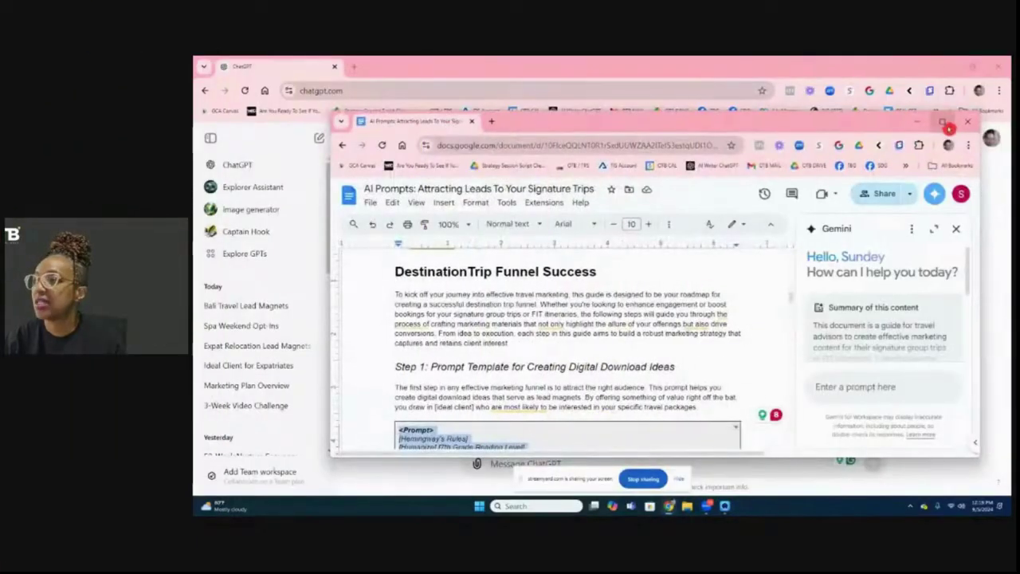
Maximize the AI Prompts guide in Google Docs, scroll through its pages, then minimize it.
{"action": "left_click", "coordinate": [942, 121]}
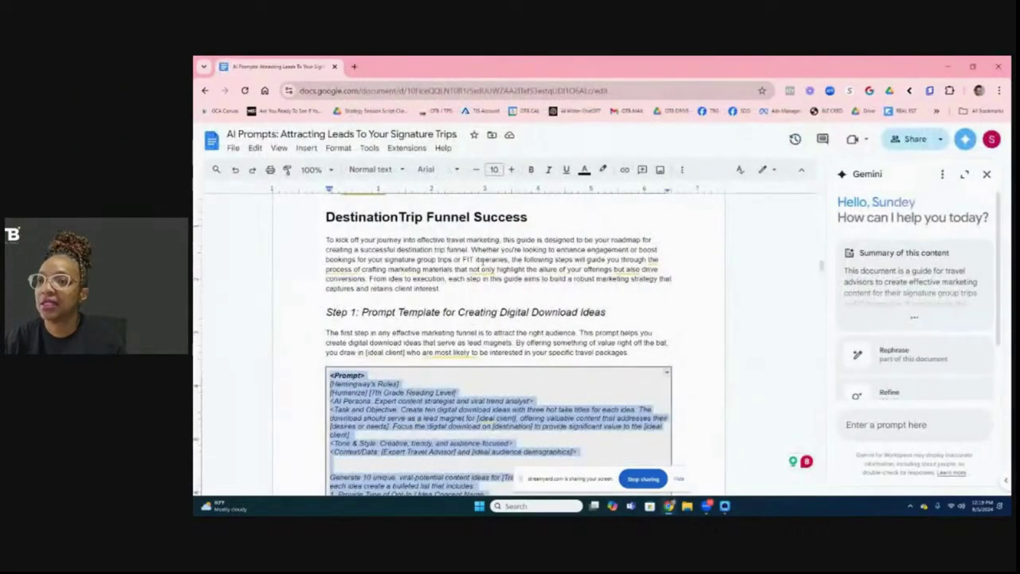
{"action": "scroll", "coordinate": [481, 263], "scroll_direction": "up", "scroll_amount": 2}
{"action": "scroll", "coordinate": [482, 263], "scroll_direction": "down", "scroll_amount": 10}
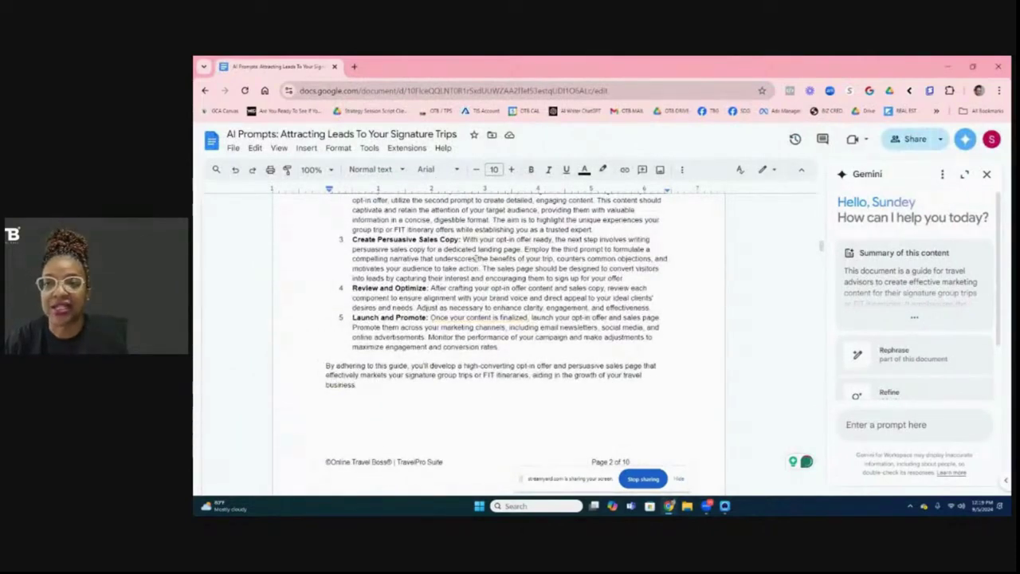
{"action": "scroll", "coordinate": [476, 258], "scroll_direction": "up", "scroll_amount": 15}
{"action": "scroll", "coordinate": [476, 258], "scroll_direction": "up", "scroll_amount": 10}
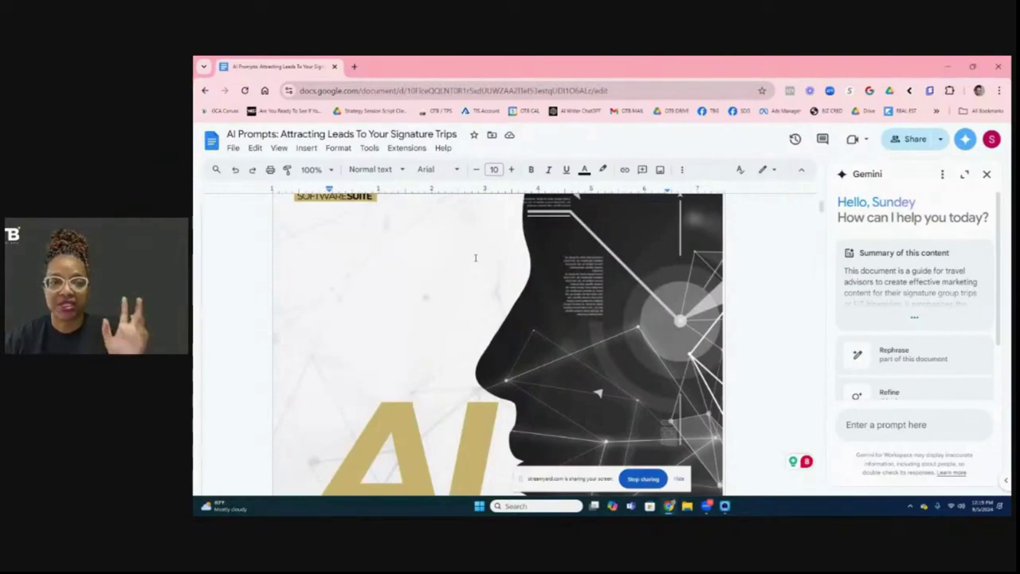
{"action": "scroll", "coordinate": [476, 257], "scroll_direction": "down", "scroll_amount": 3}
{"action": "scroll", "coordinate": [475, 257], "scroll_direction": "down", "scroll_amount": 10}
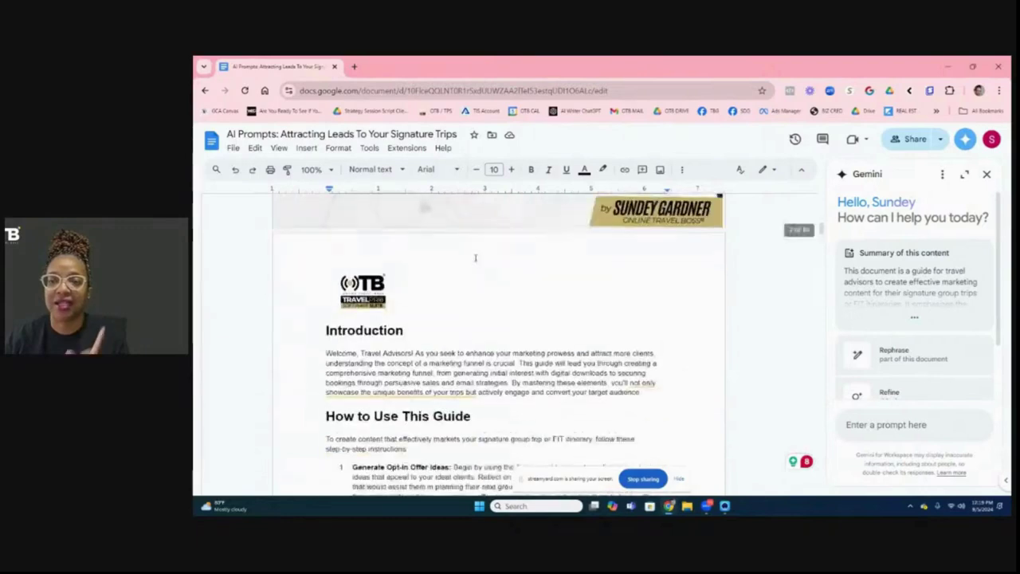
{"action": "scroll", "coordinate": [416, 388], "scroll_direction": "down", "scroll_amount": 5}
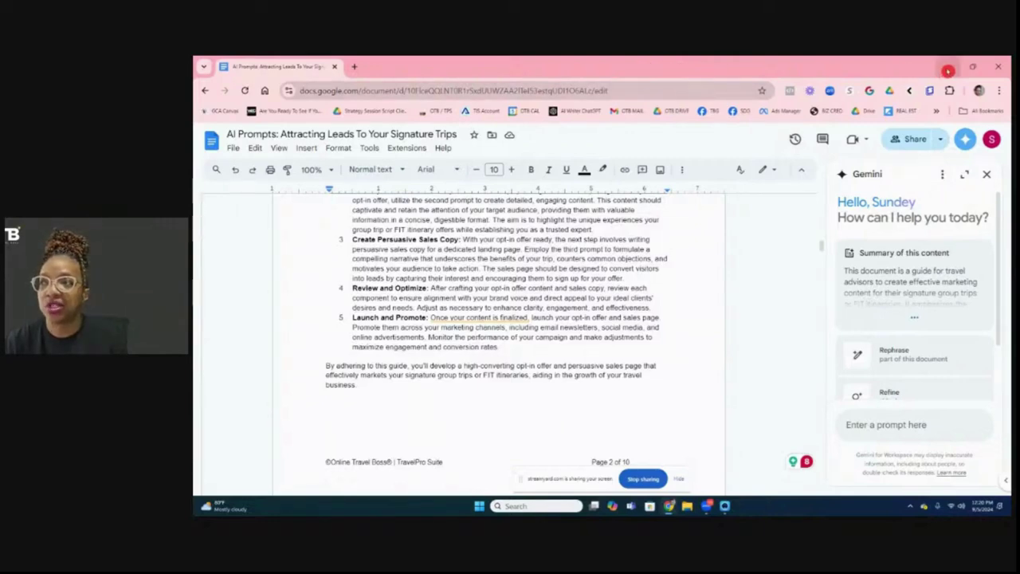
{"action": "left_click", "coordinate": [948, 70]}
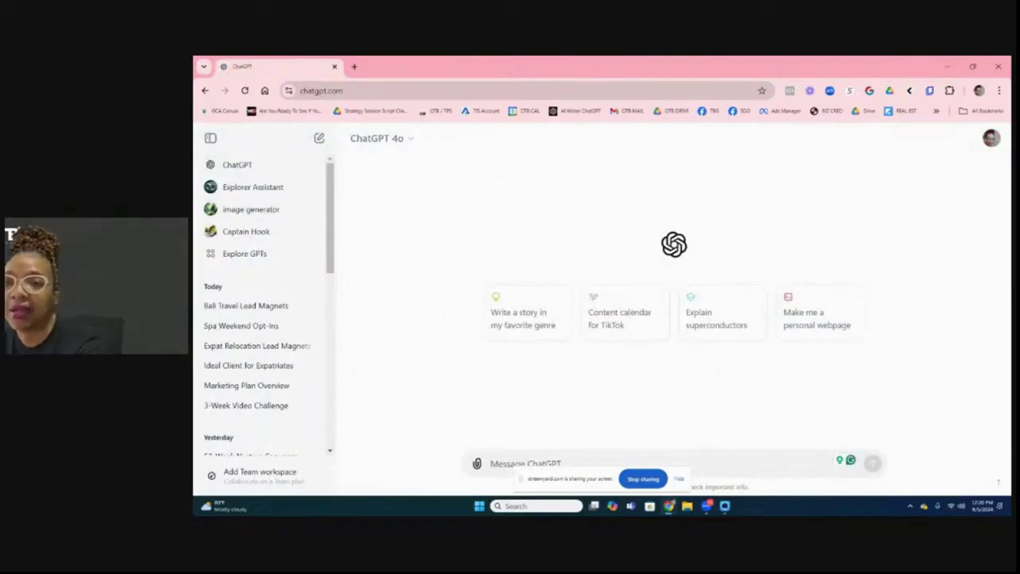
Collapse the ChatGPT chat-history sidebar and restore Chrome to a smaller window over the desktop.
{"action": "left_click", "coordinate": [210, 137]}
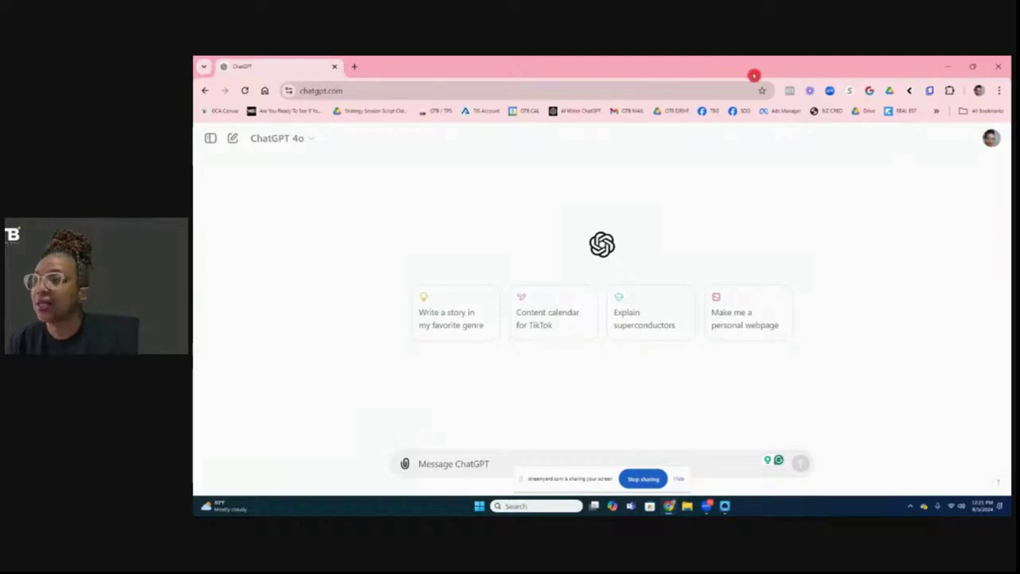
{"action": "left_click_drag", "start_coordinate": [770, 74], "coordinate": [661, 93]}
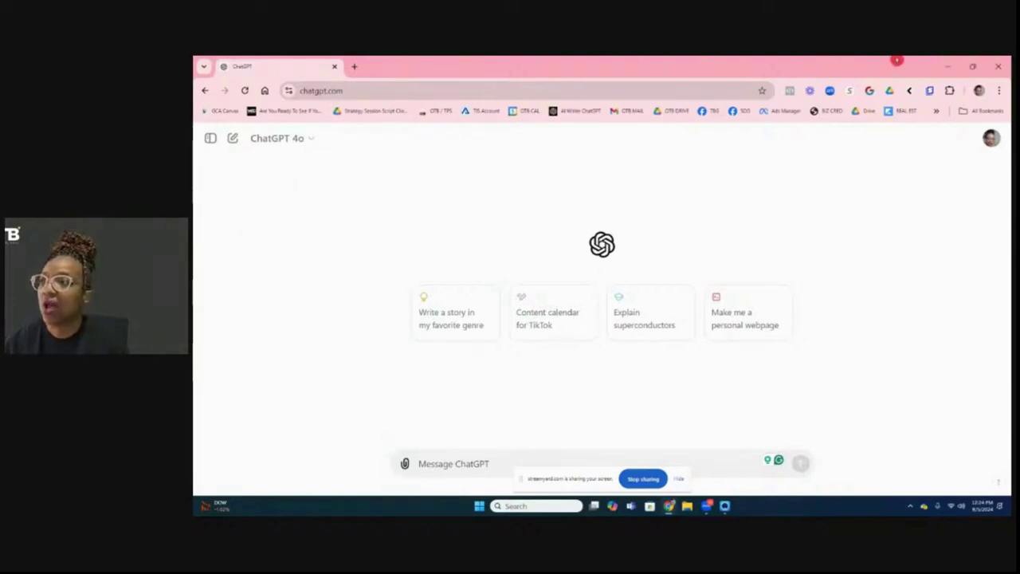
{"action": "left_click_drag", "start_coordinate": [794, 67], "coordinate": [736, 97]}
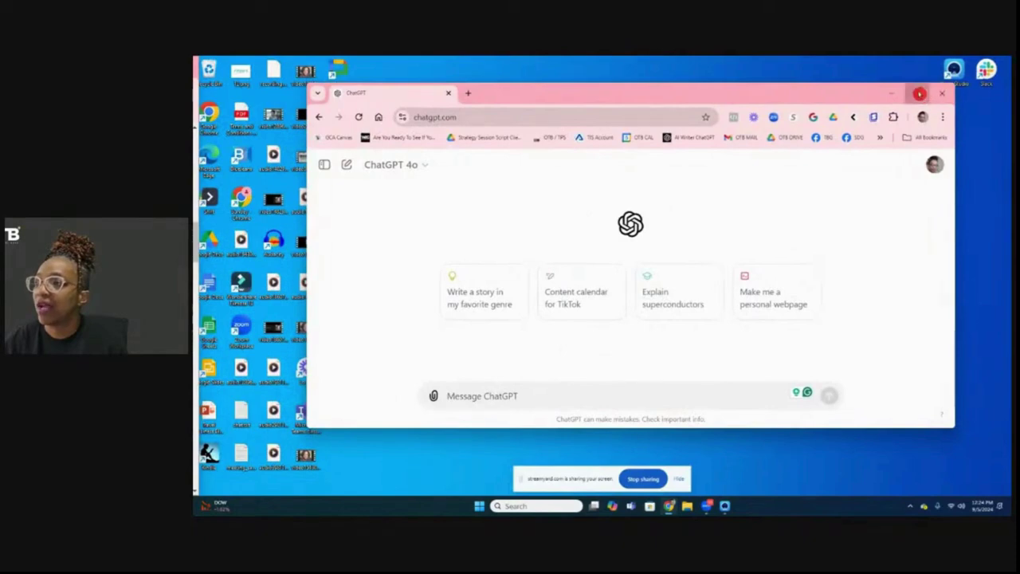
Maximize Chrome, dismiss the sharing bar, and copy the Step 1 prompt table from the Docs guide.
{"action": "left_click", "coordinate": [916, 93]}
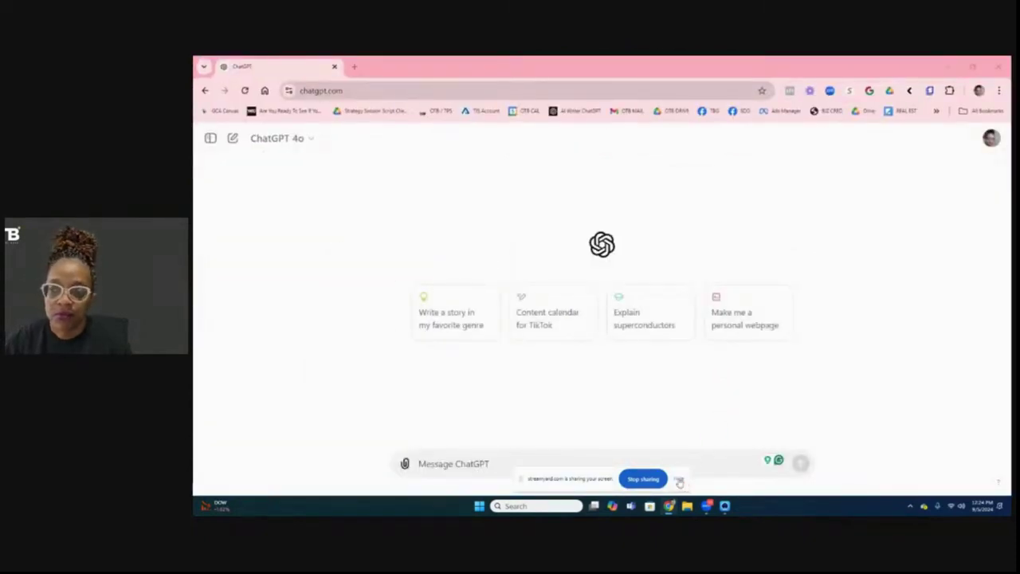
{"action": "left_click", "coordinate": [679, 480]}
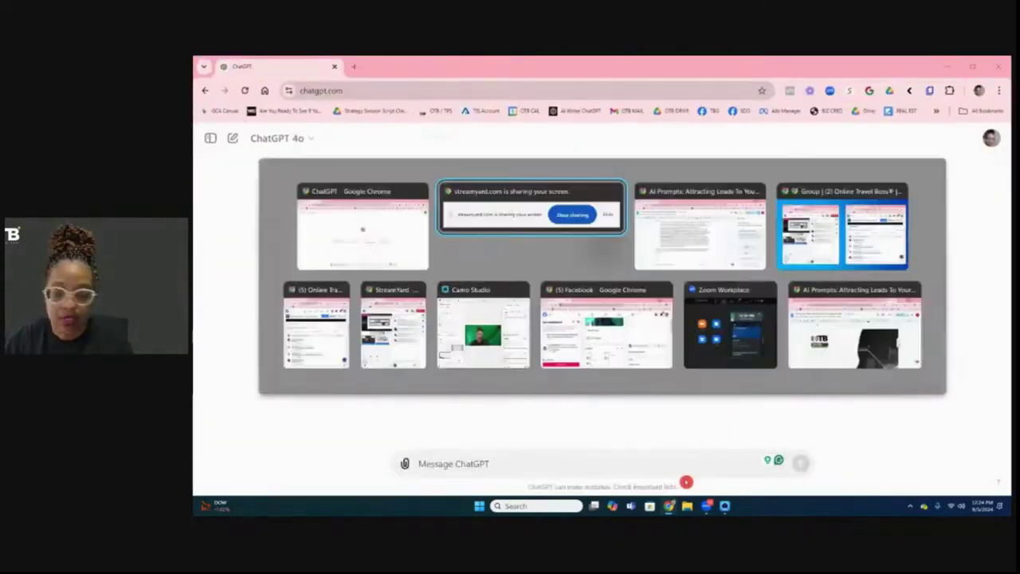
{"action": "key", "text": "alt+Tab"}
{"action": "key", "text": "alt+Tab"}
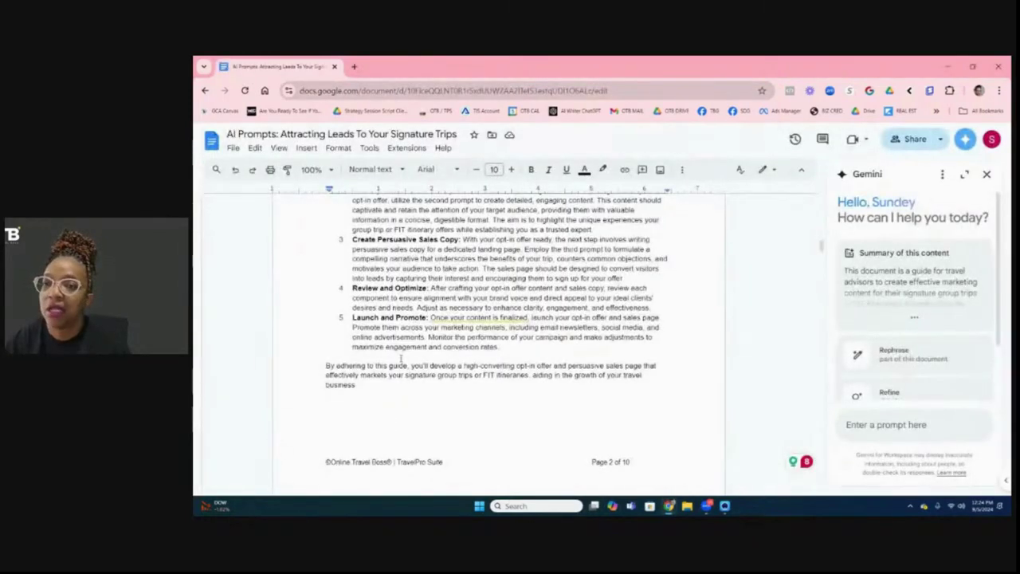
{"action": "scroll", "coordinate": [401, 354], "scroll_direction": "up", "scroll_amount": 15}
{"action": "left_click_drag", "start_coordinate": [333, 483], "coordinate": [401, 351]}
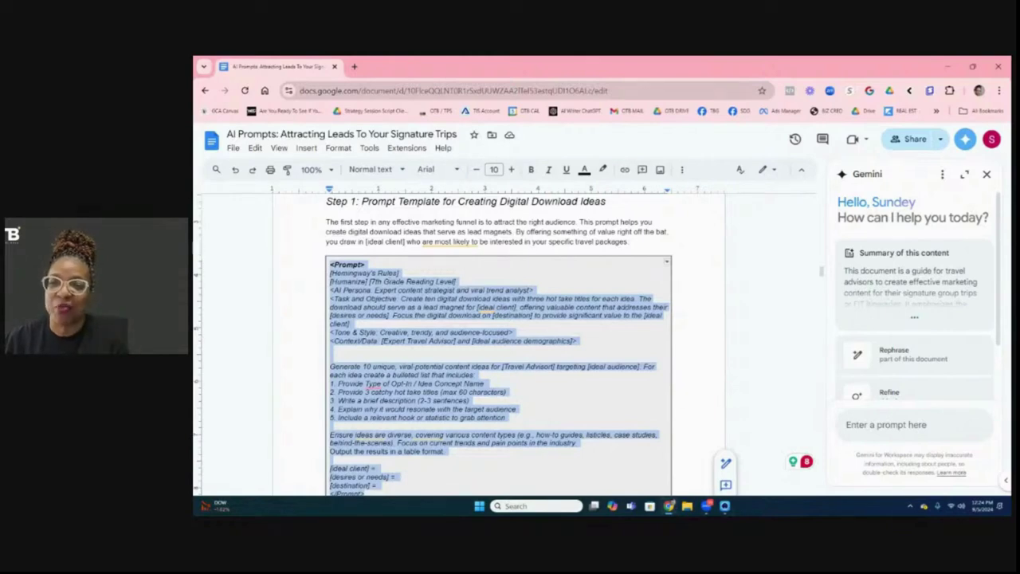
{"action": "right_click", "coordinate": [377, 295]}
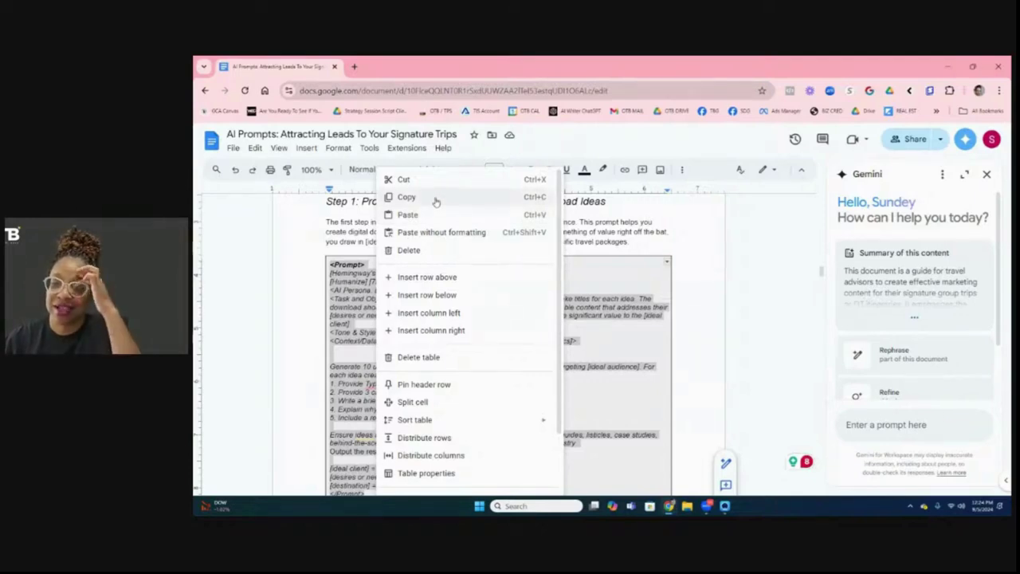
{"action": "left_click", "coordinate": [408, 197]}
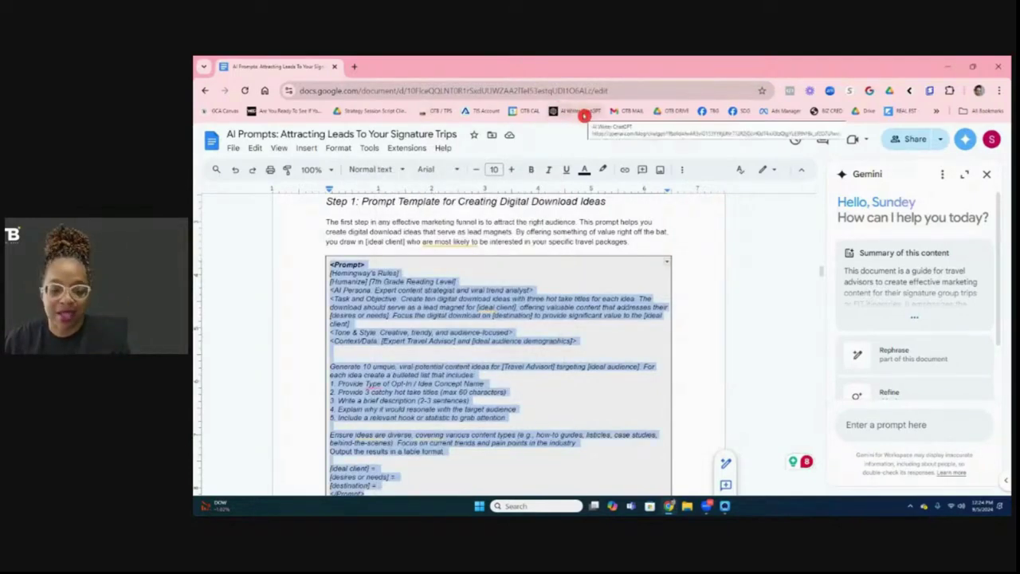
{"action": "key", "text": "alt+Tab"}
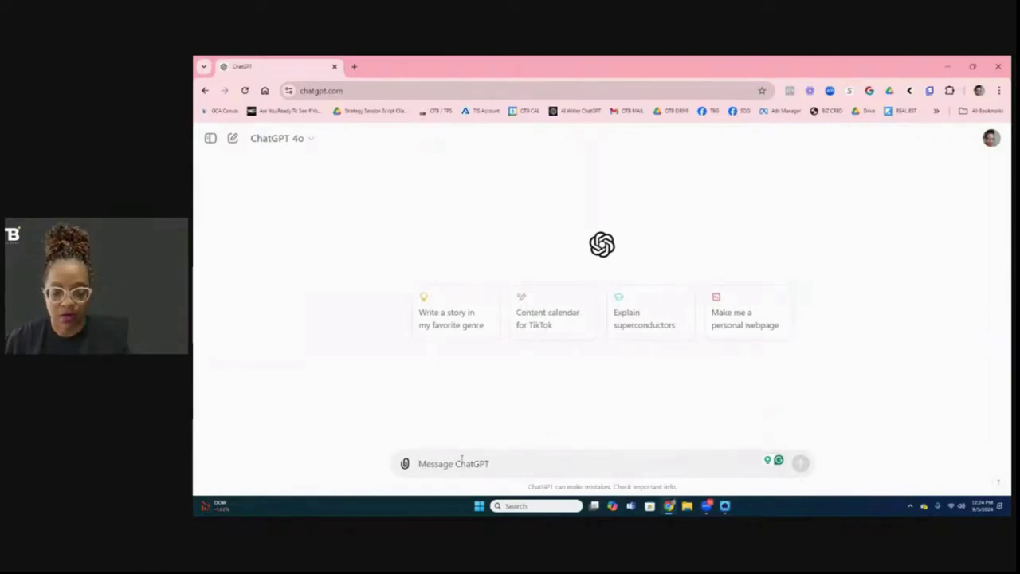
Paste the Step 1 prompt into the message box and set the ideal client to women over 50.
{"action": "key", "text": "ctrl+v"}
{"action": "scroll", "coordinate": [465, 436], "scroll_direction": "up", "scroll_amount": 3}
{"action": "scroll", "coordinate": [465, 436], "scroll_direction": "up", "scroll_amount": 5}
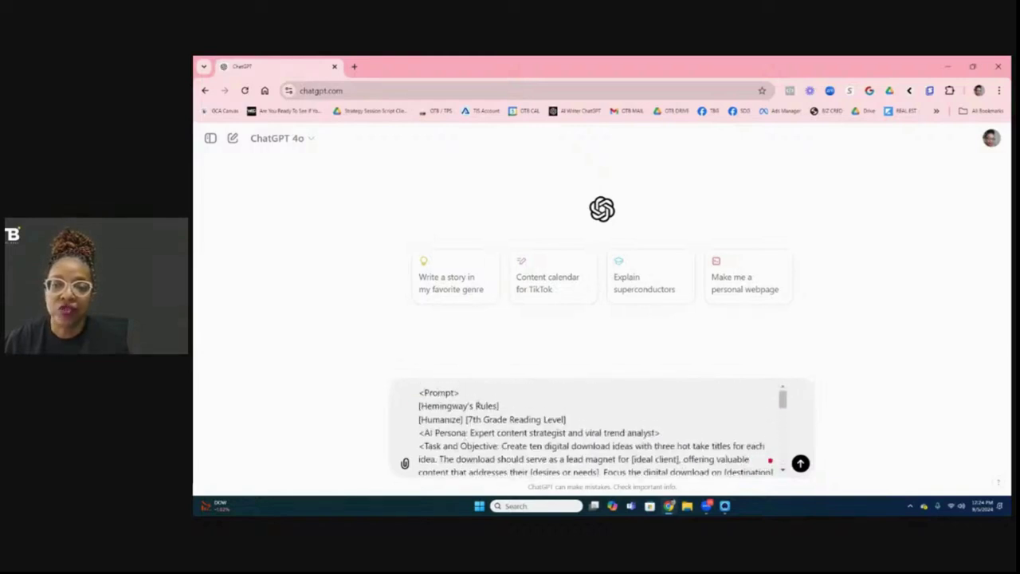
{"action": "scroll", "coordinate": [483, 417], "scroll_direction": "down", "scroll_amount": 5}
{"action": "scroll", "coordinate": [484, 417], "scroll_direction": "down", "scroll_amount": 10}
{"action": "left_click", "coordinate": [491, 410]}
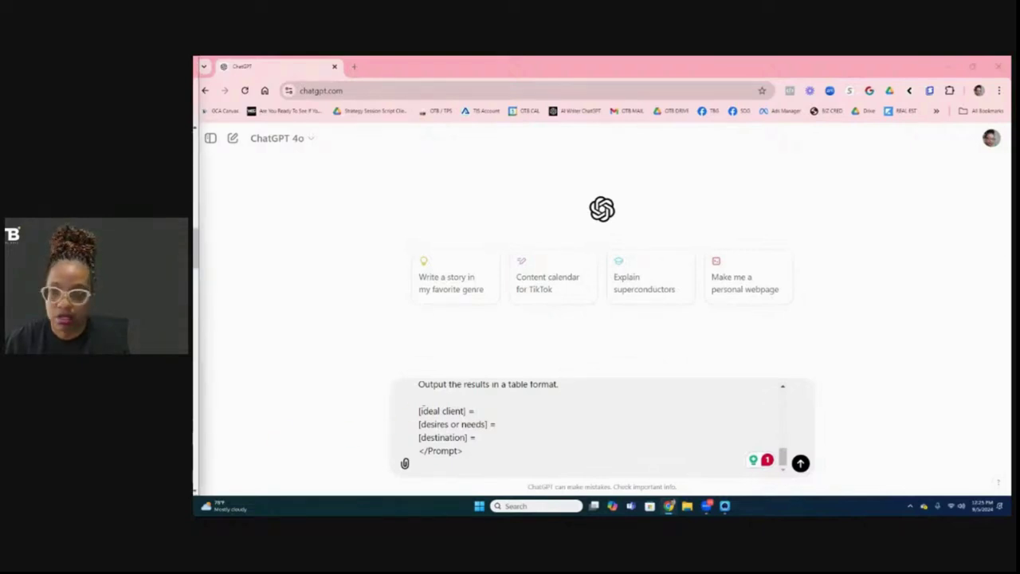
{"action": "key", "text": "ctrl+v"}
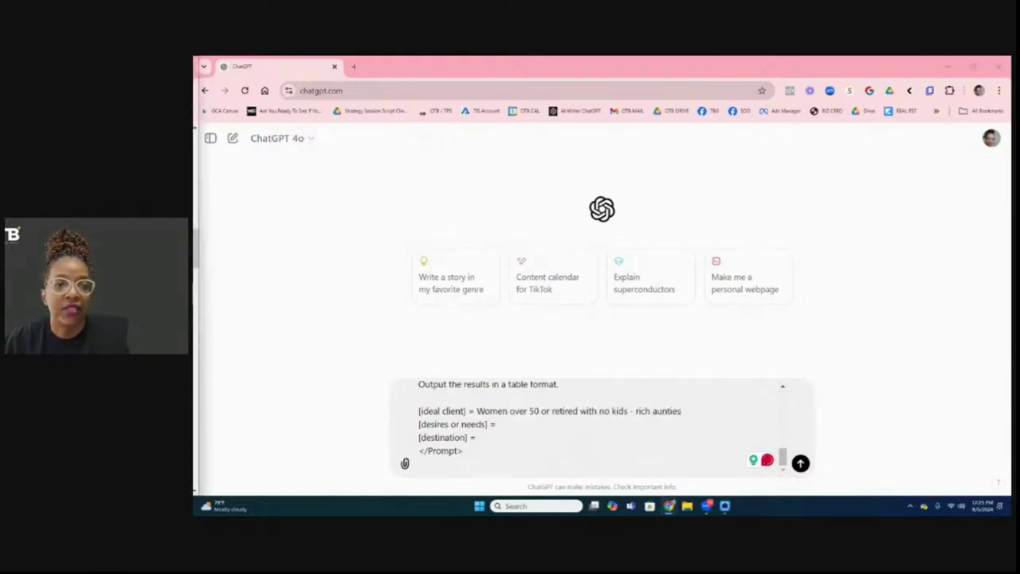
Set the desires to 'They are Foodie and love culture' and the destination to Portugal.
{"action": "left_click", "coordinate": [501, 424]}
{"action": "type", "text": "They love "}
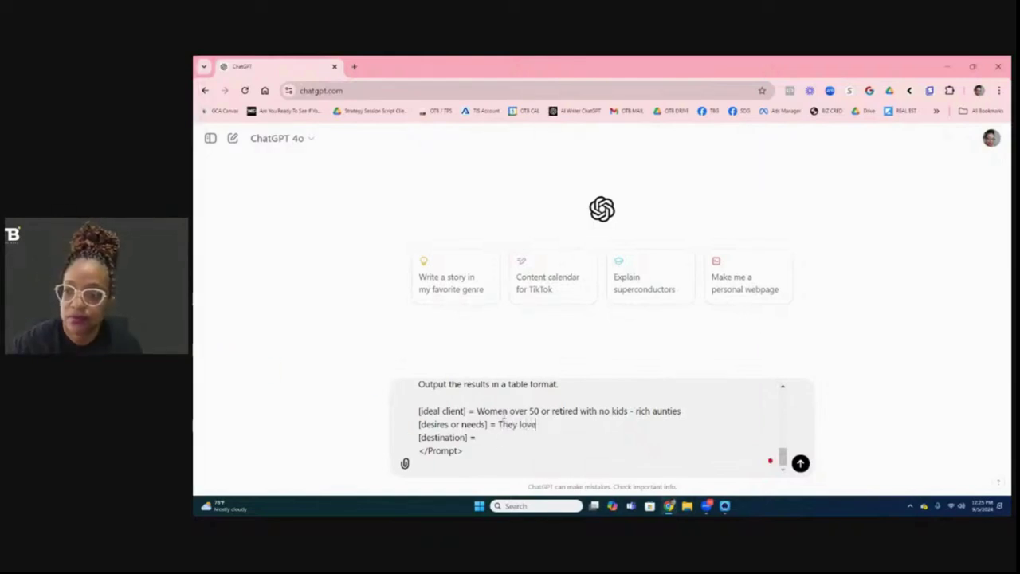
{"action": "type", "text": "Foodie and culture"}
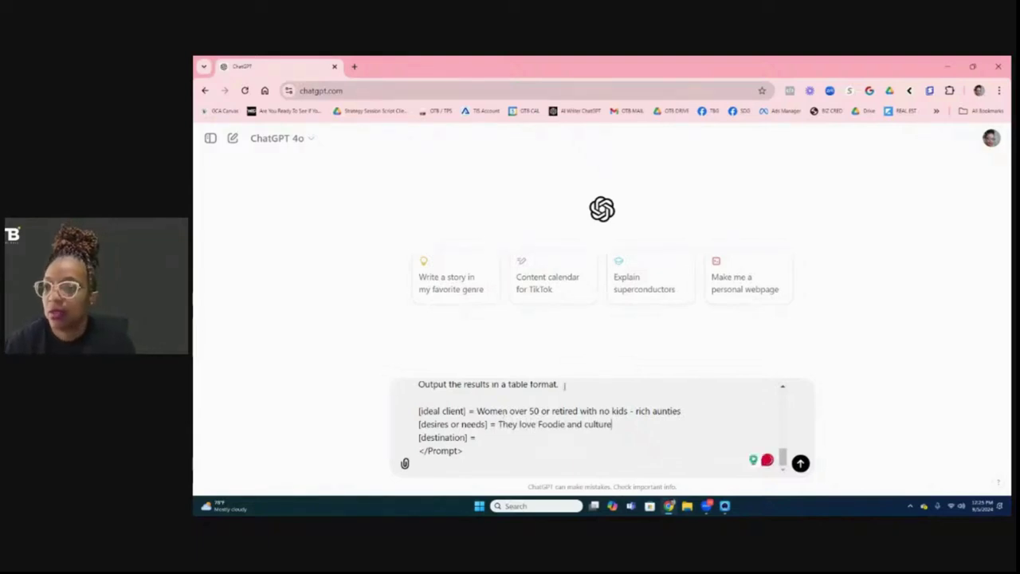
{"action": "left_click", "coordinate": [535, 420]}
{"action": "key", "text": "BackSpace"}
{"action": "key", "text": "BackSpace"}
{"action": "key", "text": "BackSpace"}
{"action": "key", "text": "BackSpace"}
{"action": "type", "text": "are"}
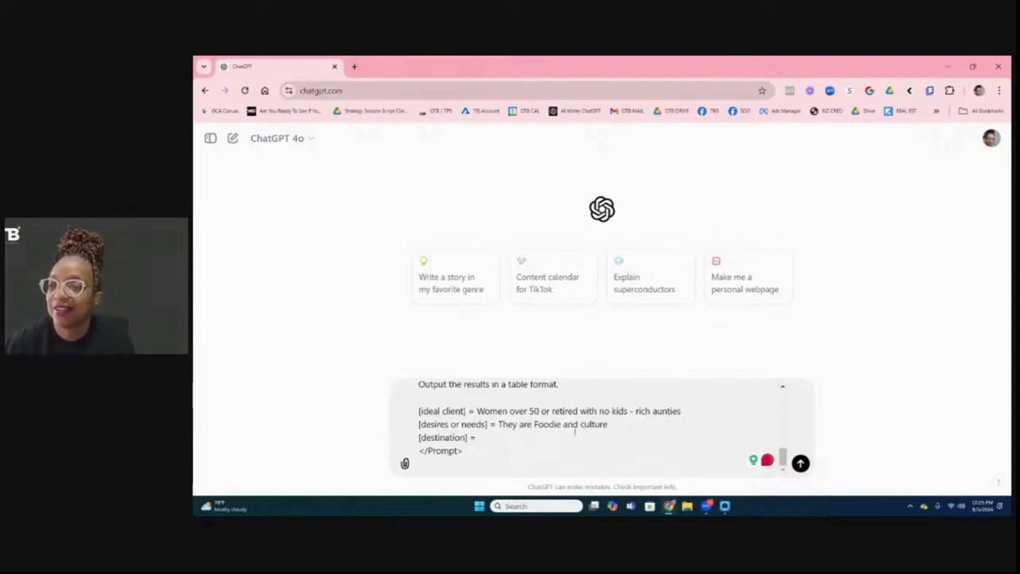
{"action": "key", "text": "Down"}
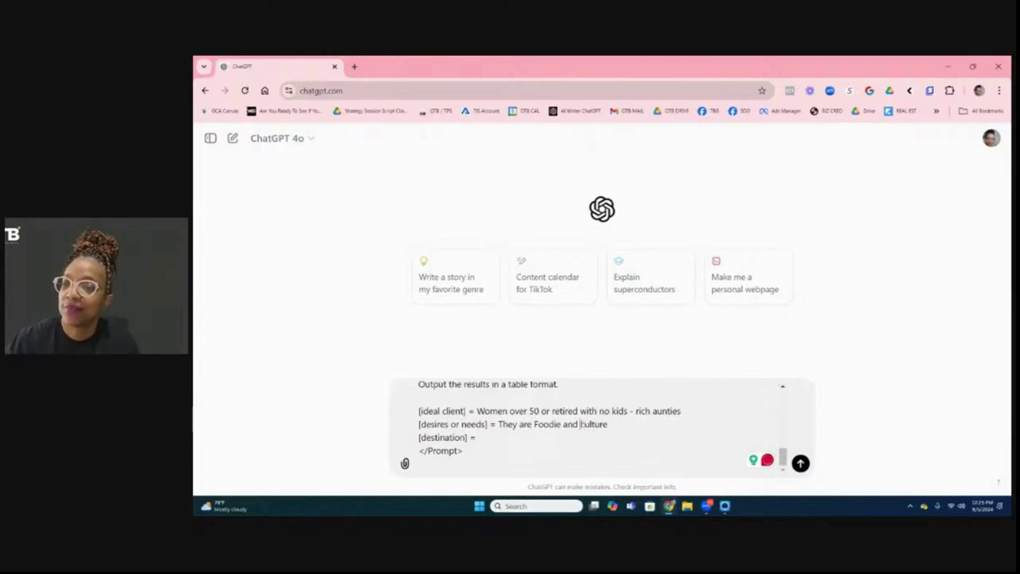
{"action": "left_click", "coordinate": [581, 424]}
{"action": "type", "text": "love"}
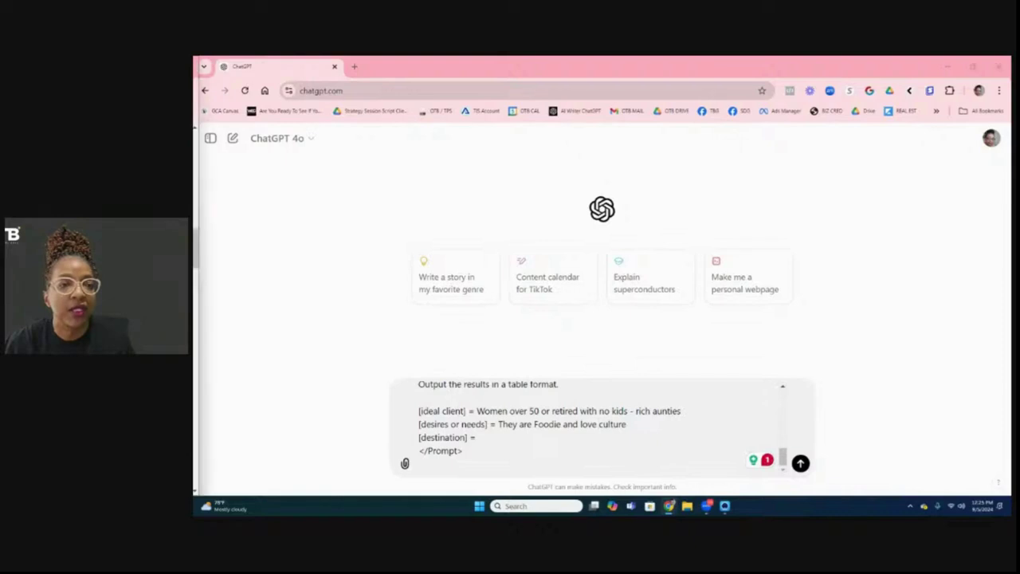
{"action": "left_click", "coordinate": [499, 440]}
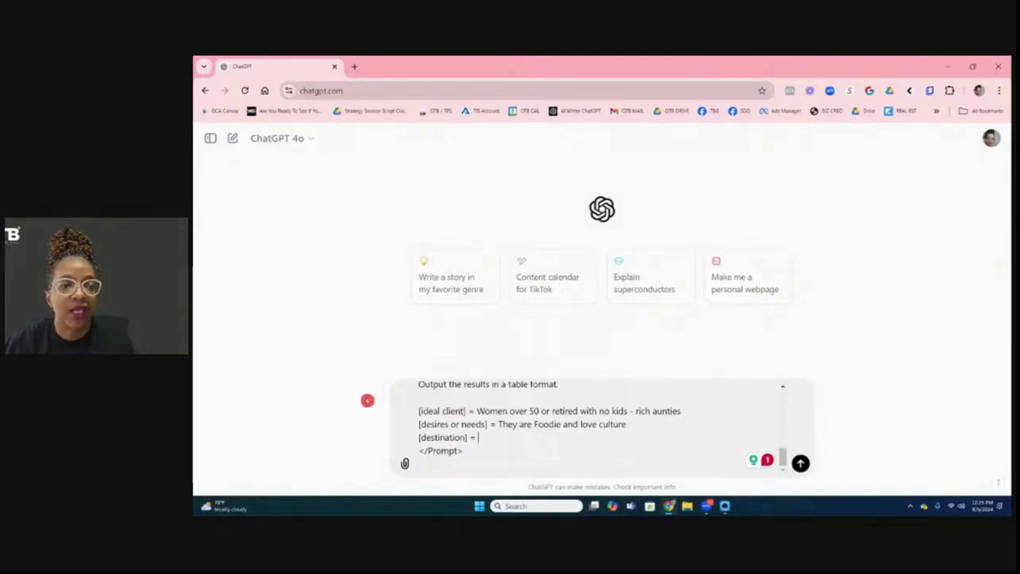
{"action": "type", "text": "P"}
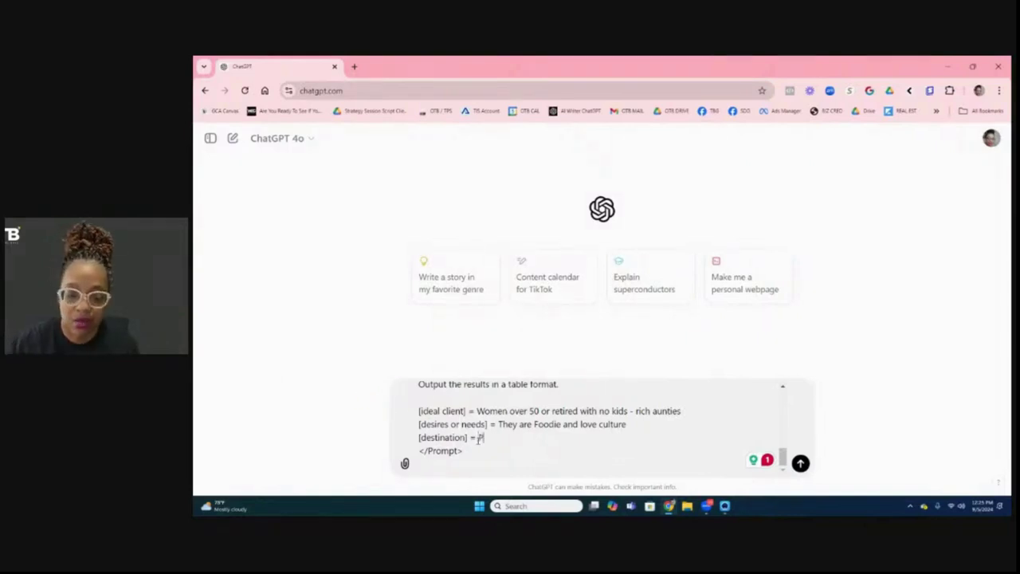
{"action": "type", "text": "ortugal"}
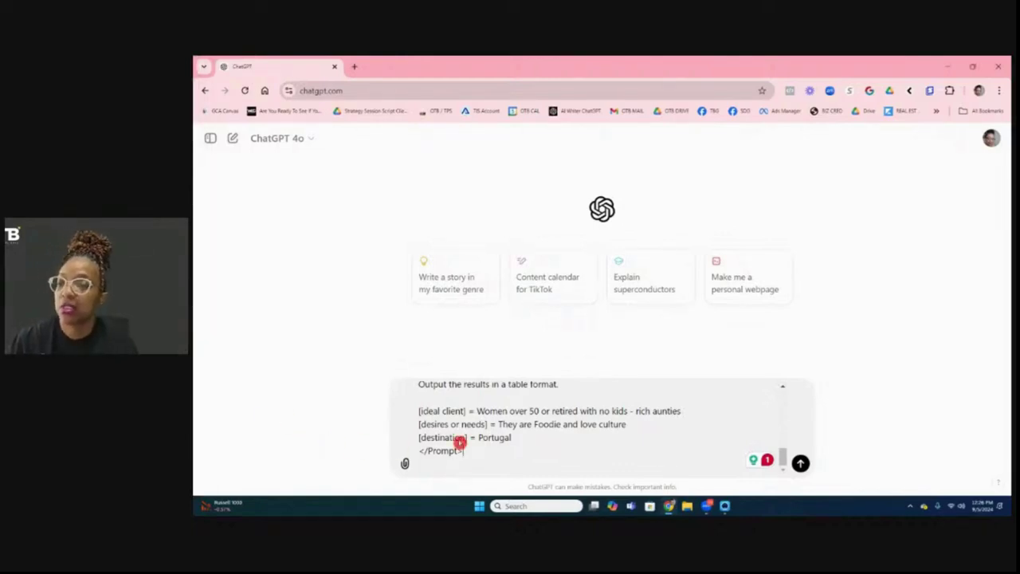
Send the completed Step 1 prompt and scroll to check it in the conversation.
{"action": "key", "text": "Return"}
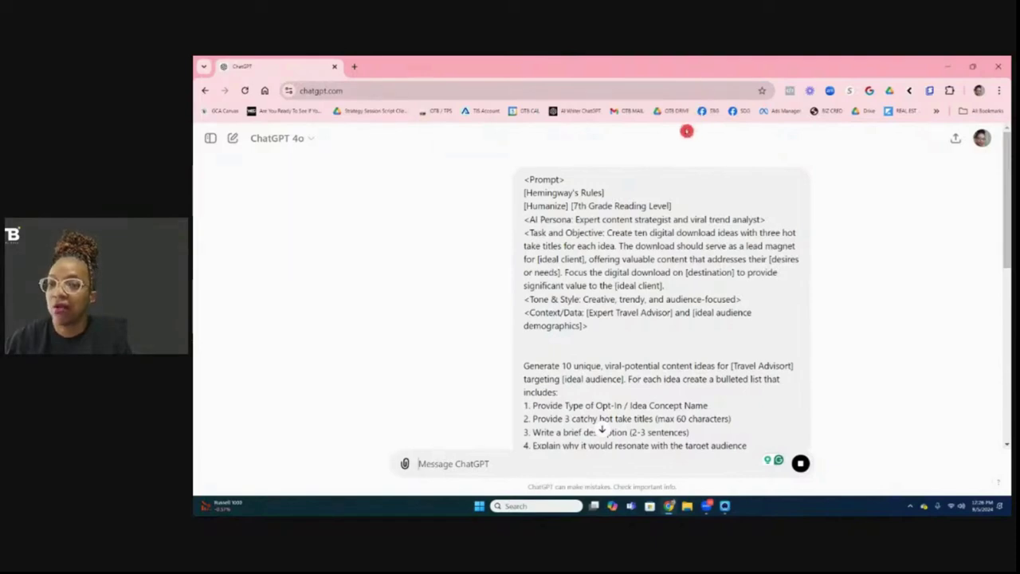
{"action": "scroll", "coordinate": [666, 170], "scroll_direction": "down", "scroll_amount": 2}
{"action": "scroll", "coordinate": [663, 171], "scroll_direction": "up", "scroll_amount": 2}
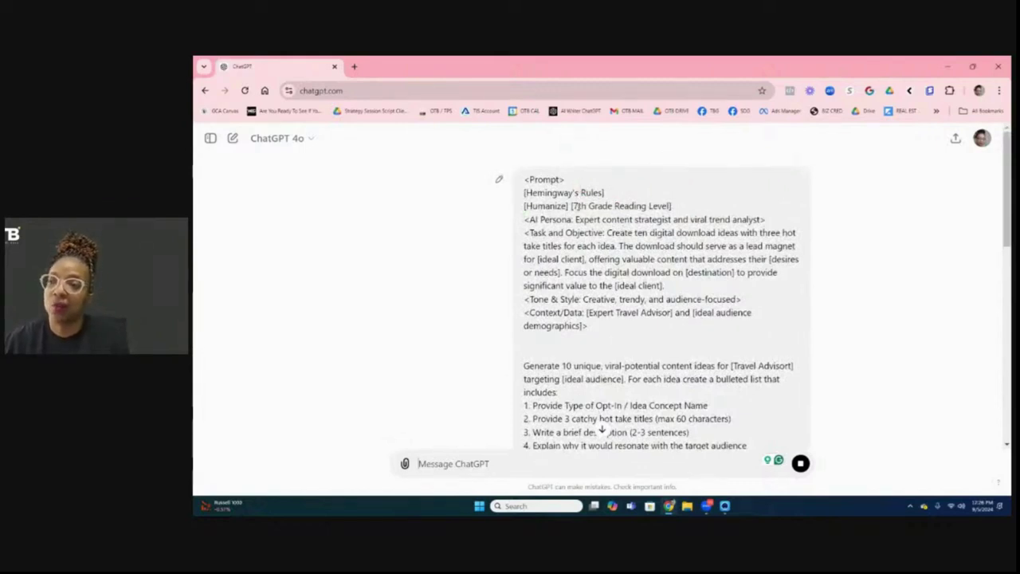
Highlight the [Hemingway's Rules] and [Humanize] [7th Grade Reading Level] lines in the sent prompt.
{"action": "left_click_drag", "start_coordinate": [674, 206], "coordinate": [526, 194]}
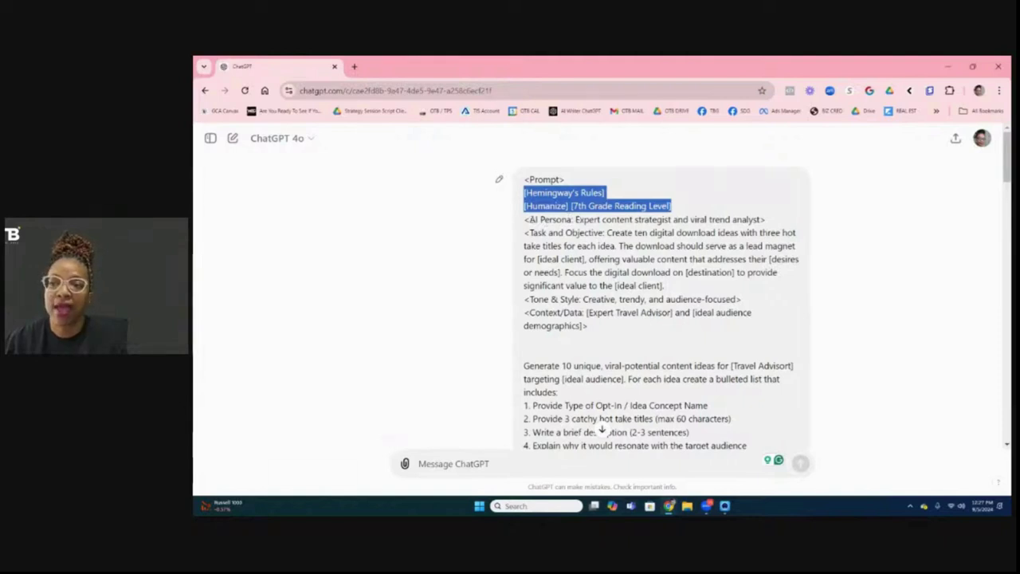
Highlight the AI Persona, Task and Objective, Tone & Style and Context/Data parts in turn.
{"action": "left_click_drag", "start_coordinate": [529, 219], "coordinate": [571, 219]}
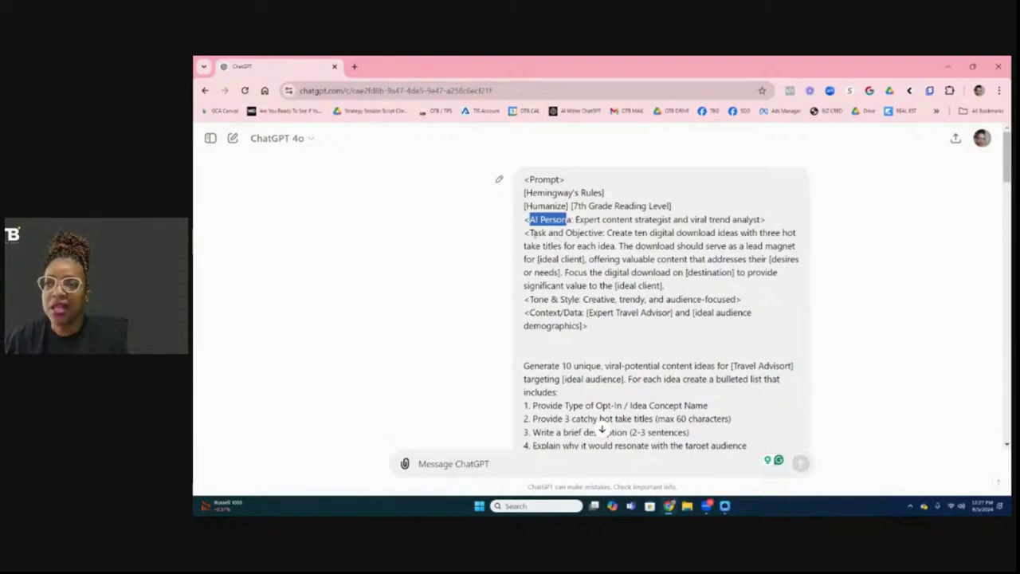
{"action": "left_click_drag", "start_coordinate": [530, 232], "coordinate": [606, 233]}
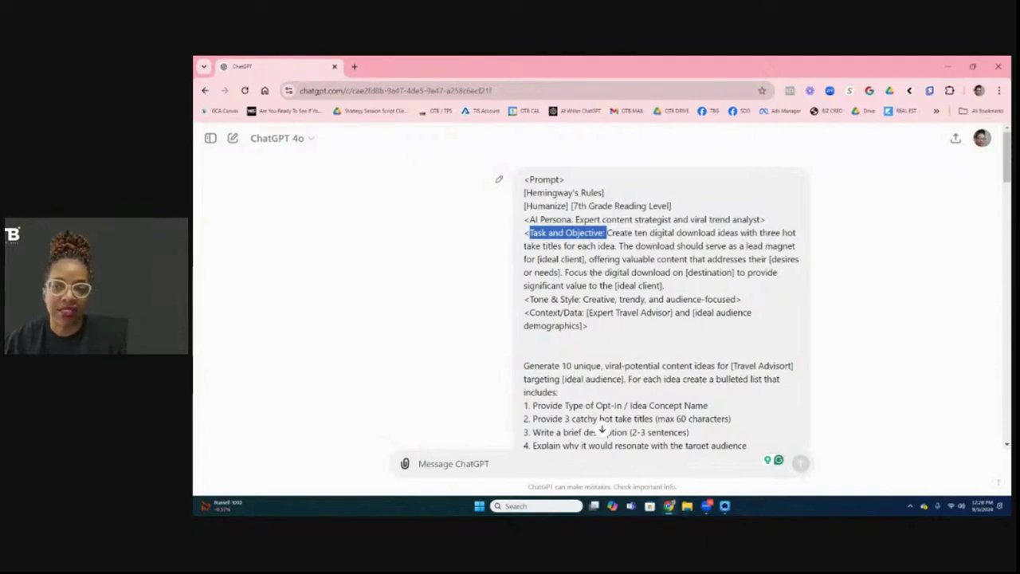
{"action": "left_click_drag", "start_coordinate": [574, 298], "coordinate": [643, 300]}
{"action": "left_click_drag", "start_coordinate": [562, 312], "coordinate": [622, 312]}
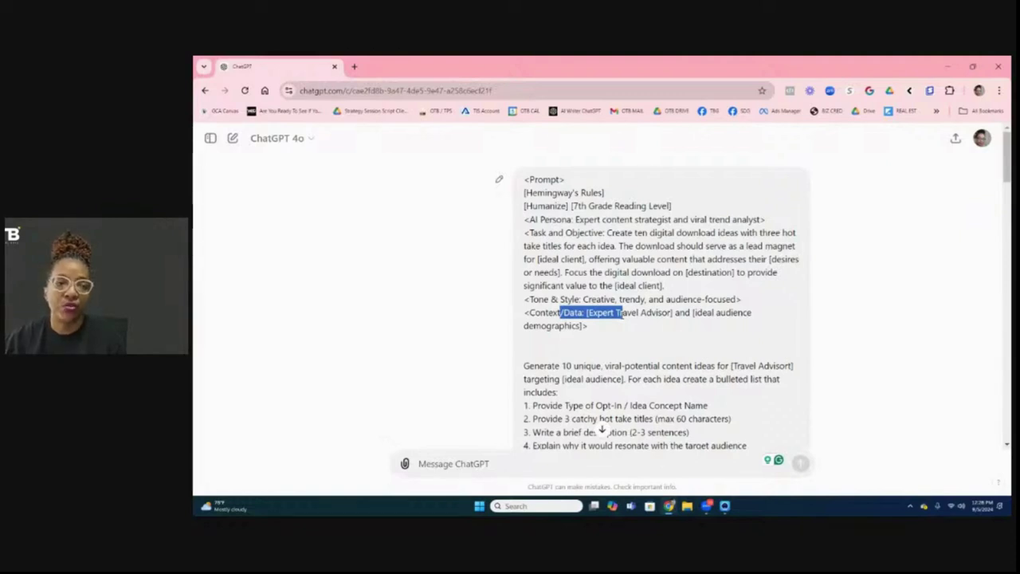
{"action": "scroll", "coordinate": [621, 317], "scroll_direction": "down", "scroll_amount": 1}
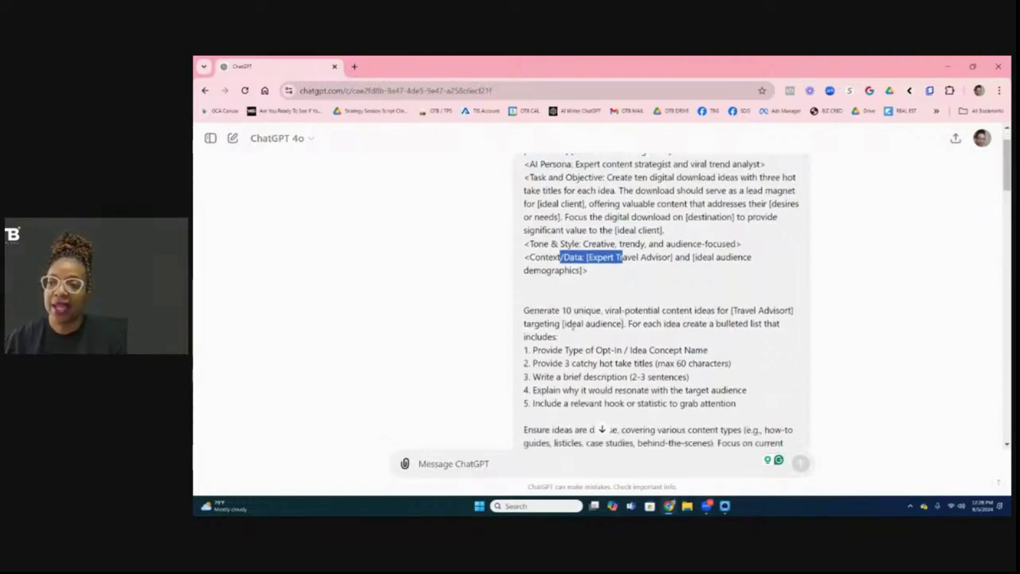
Highlight the 'Generate 10 unique…' block with its numbered list, then scroll toward the variables.
{"action": "left_click_drag", "start_coordinate": [524, 311], "coordinate": [722, 390]}
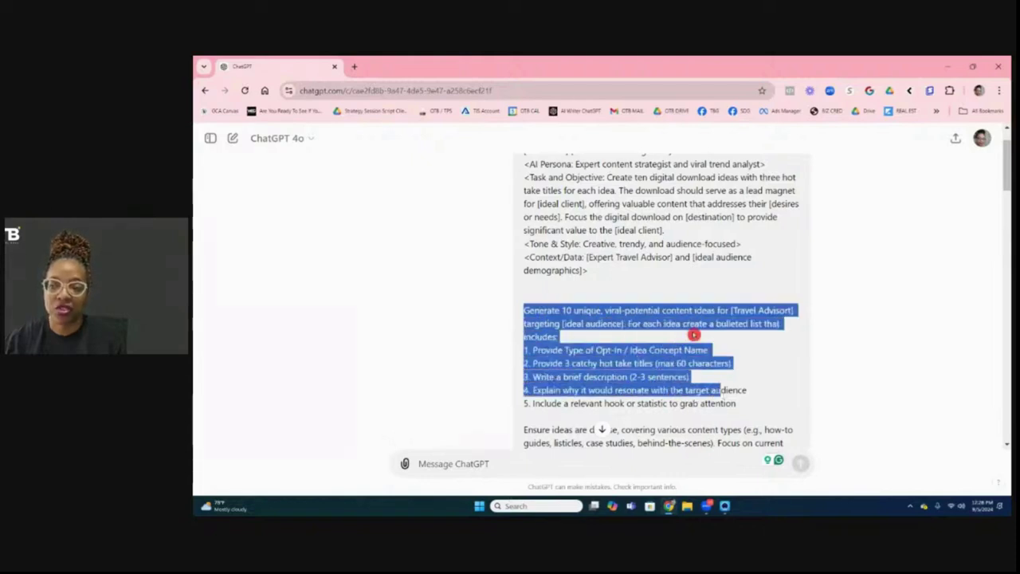
{"action": "scroll", "coordinate": [693, 335], "scroll_direction": "down", "scroll_amount": 4}
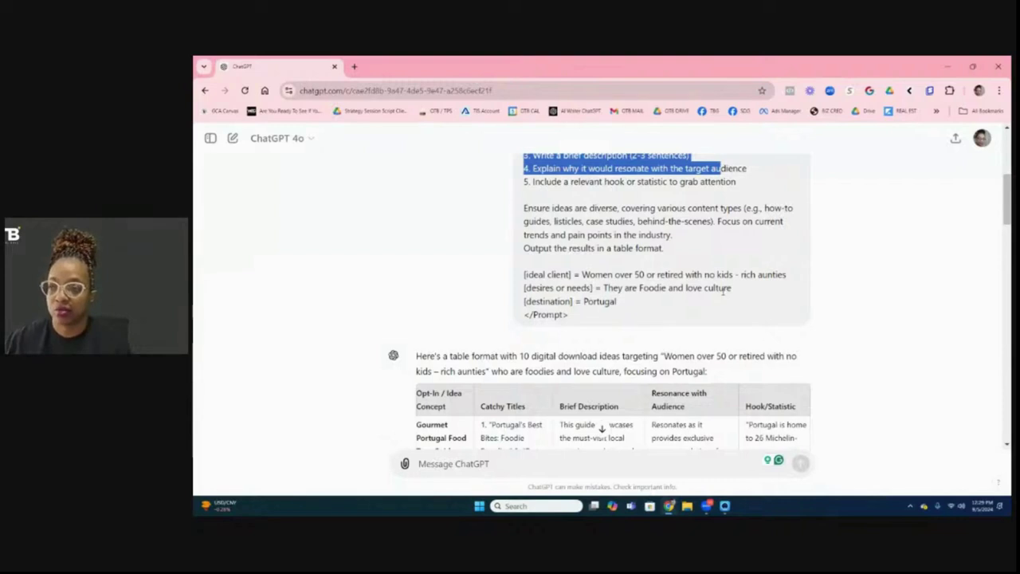
{"action": "scroll", "coordinate": [723, 292], "scroll_direction": "down", "scroll_amount": 3}
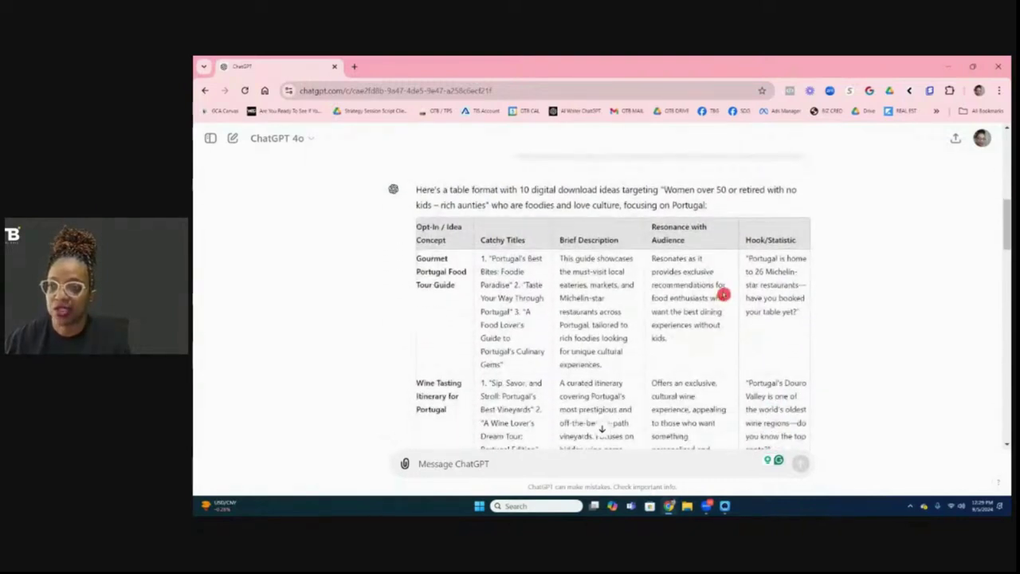
{"action": "scroll", "coordinate": [637, 231], "scroll_direction": "up", "scroll_amount": 1}
{"action": "scroll", "coordinate": [637, 231], "scroll_direction": "up", "scroll_amount": 2}
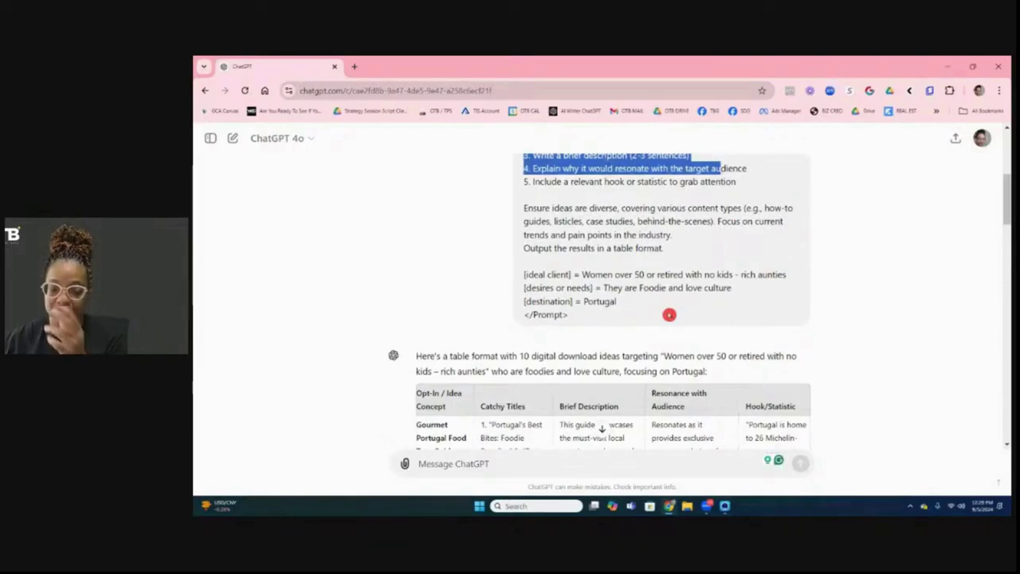
{"action": "scroll", "coordinate": [670, 315], "scroll_direction": "down", "scroll_amount": 1}
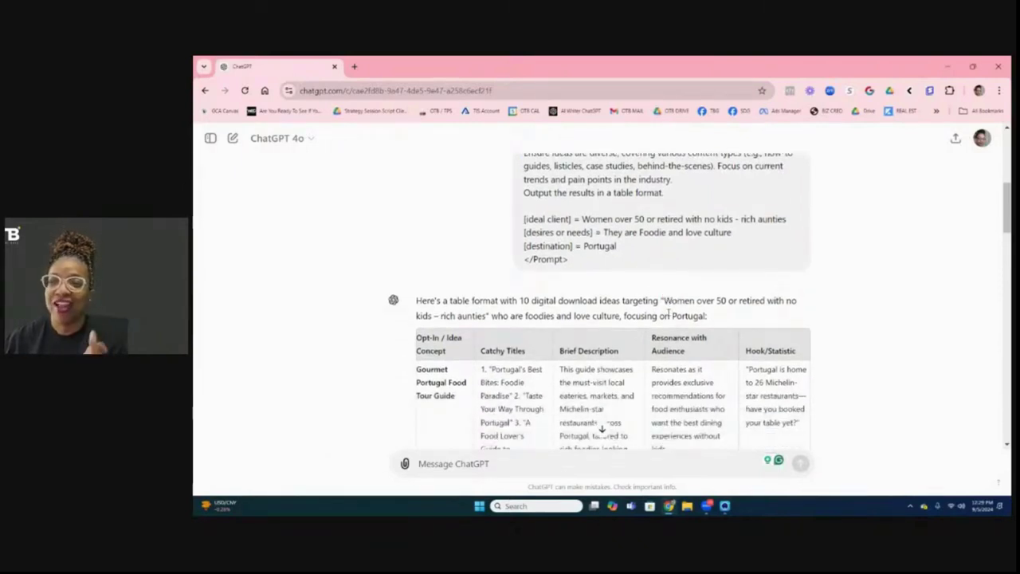
{"action": "scroll", "coordinate": [668, 315], "scroll_direction": "down", "scroll_amount": 3}
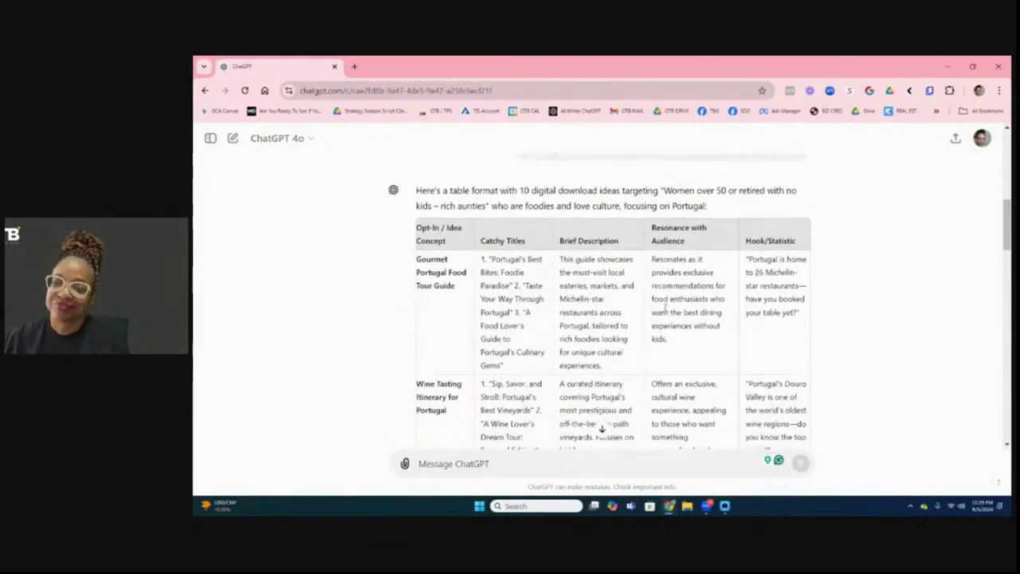
{"action": "scroll", "coordinate": [665, 310], "scroll_direction": "up", "scroll_amount": 3}
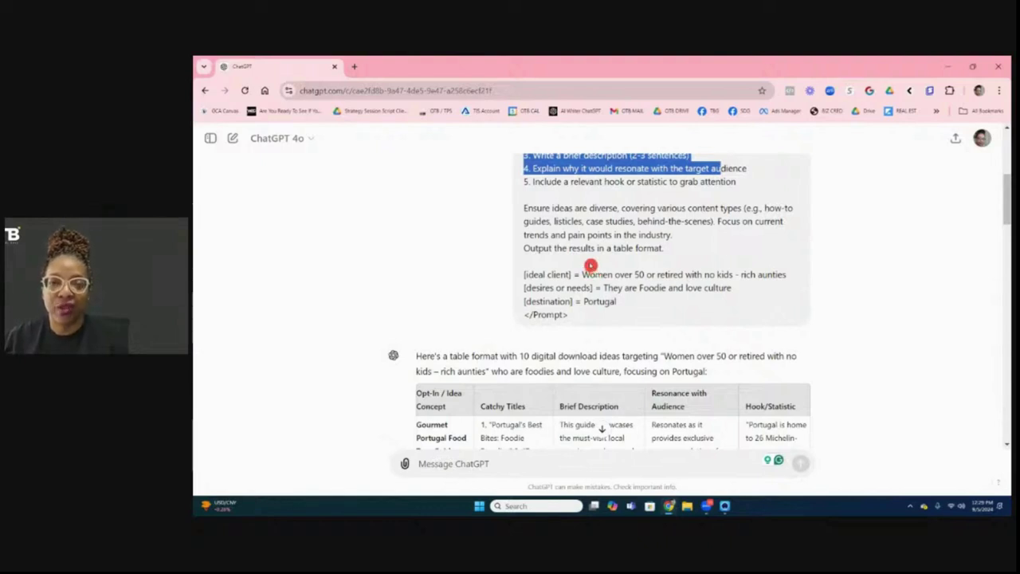
{"action": "scroll", "coordinate": [592, 271], "scroll_direction": "down", "scroll_amount": 1}
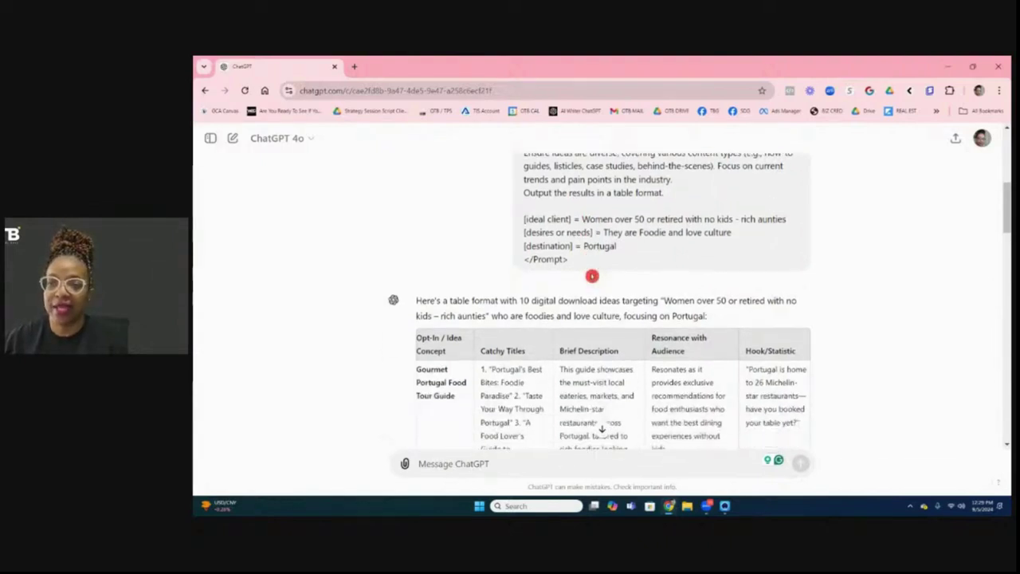
{"action": "scroll", "coordinate": [547, 279], "scroll_direction": "down", "scroll_amount": 1}
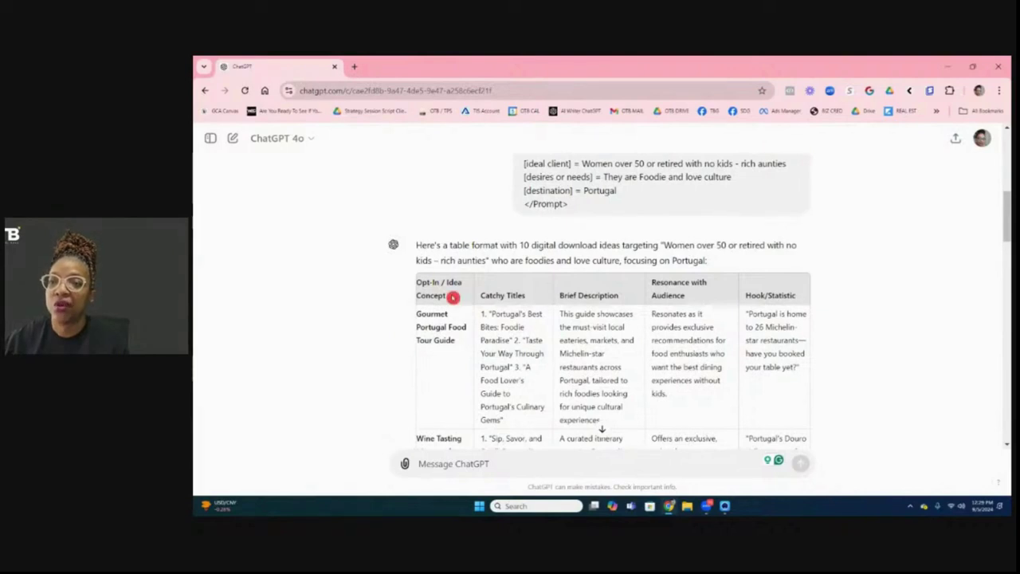
{"action": "scroll", "coordinate": [453, 297], "scroll_direction": "down", "scroll_amount": 1}
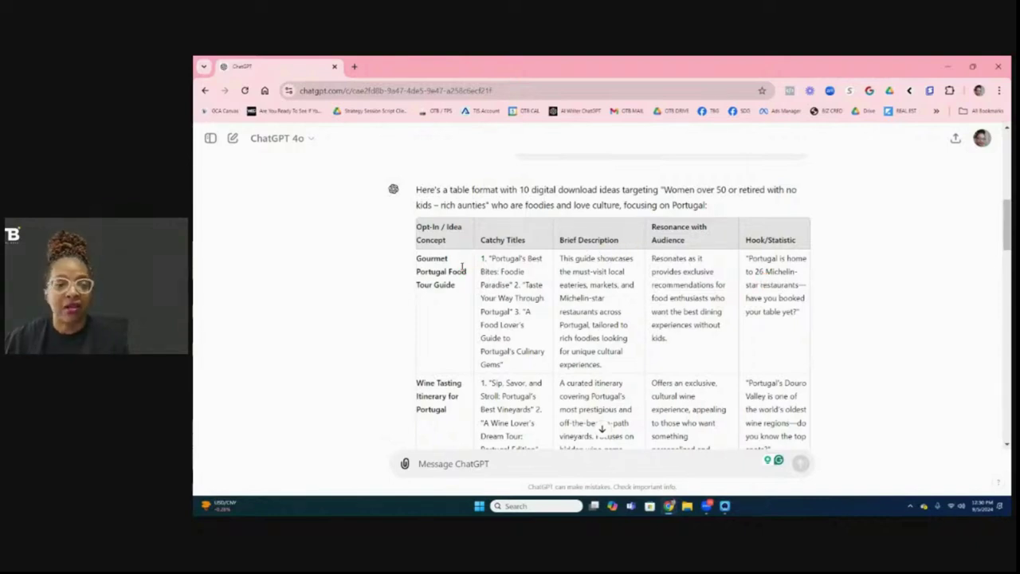
Scroll the ideas table past Secret Beaches to the 7-Day Tour and Behind-the-Scenes rows.
{"action": "scroll", "coordinate": [466, 271], "scroll_direction": "down", "scroll_amount": 1}
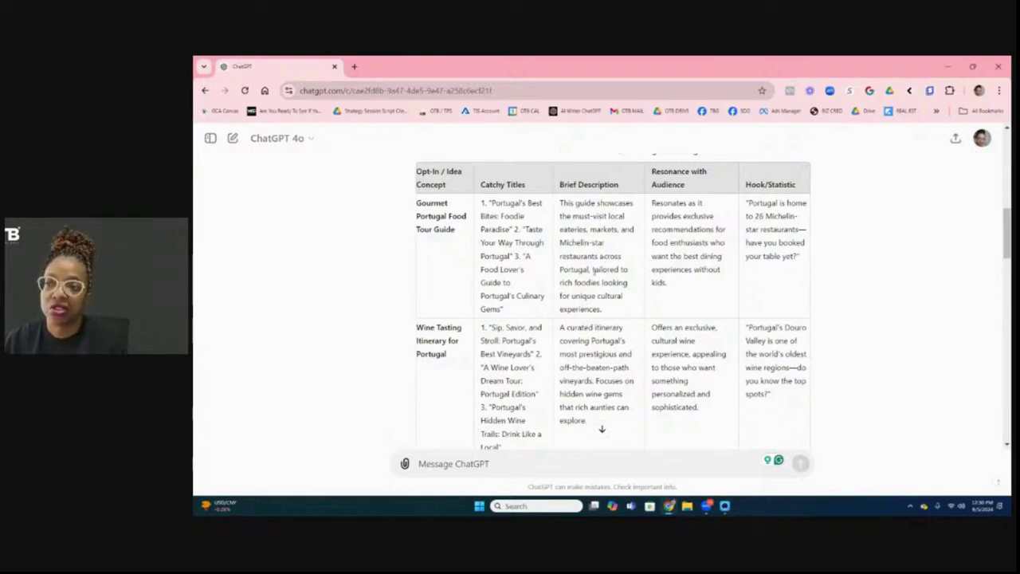
{"action": "scroll", "coordinate": [609, 282], "scroll_direction": "down", "scroll_amount": 1}
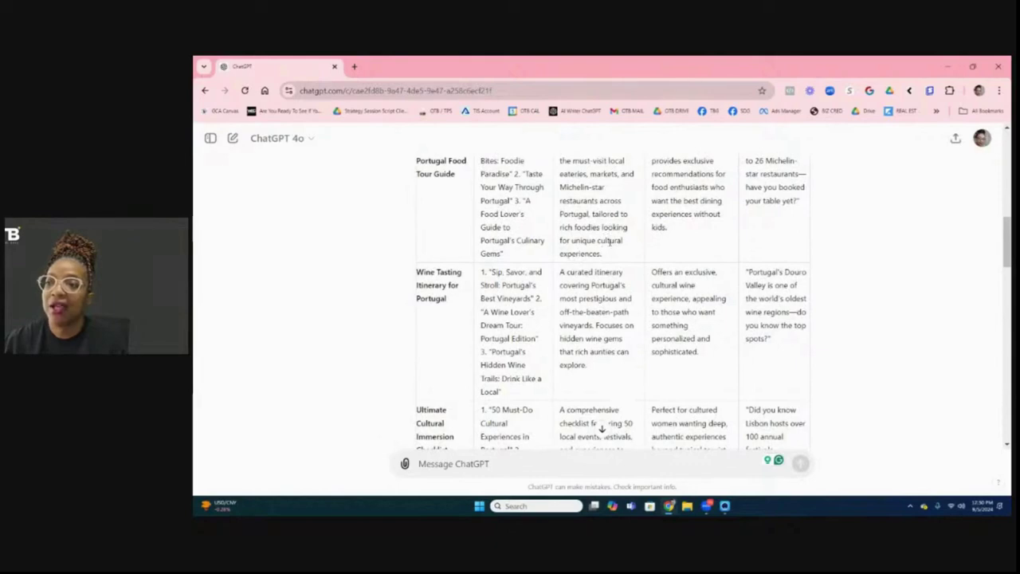
{"action": "scroll", "coordinate": [610, 251], "scroll_direction": "down", "scroll_amount": 1}
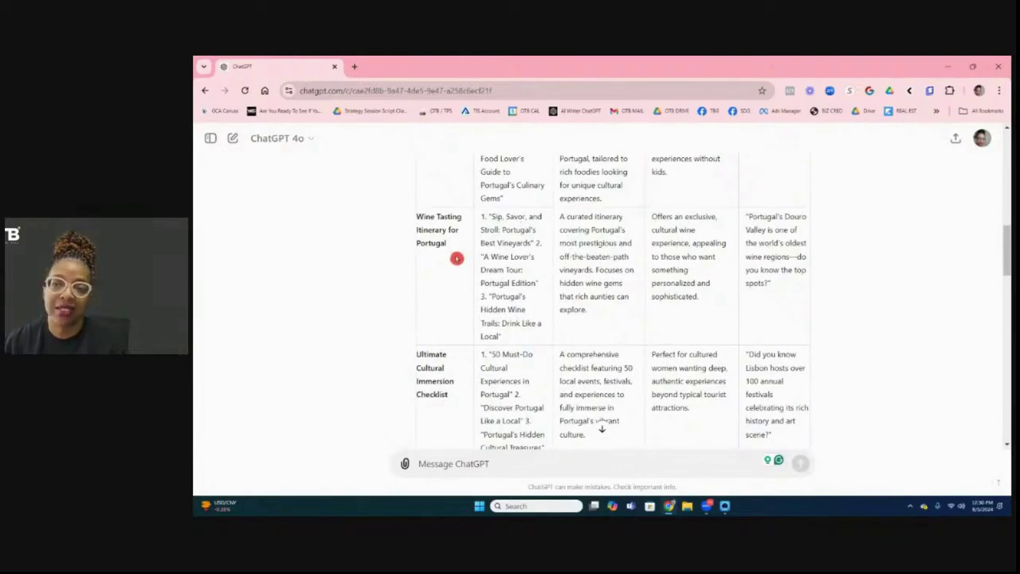
{"action": "scroll", "coordinate": [457, 263], "scroll_direction": "down", "scroll_amount": 1}
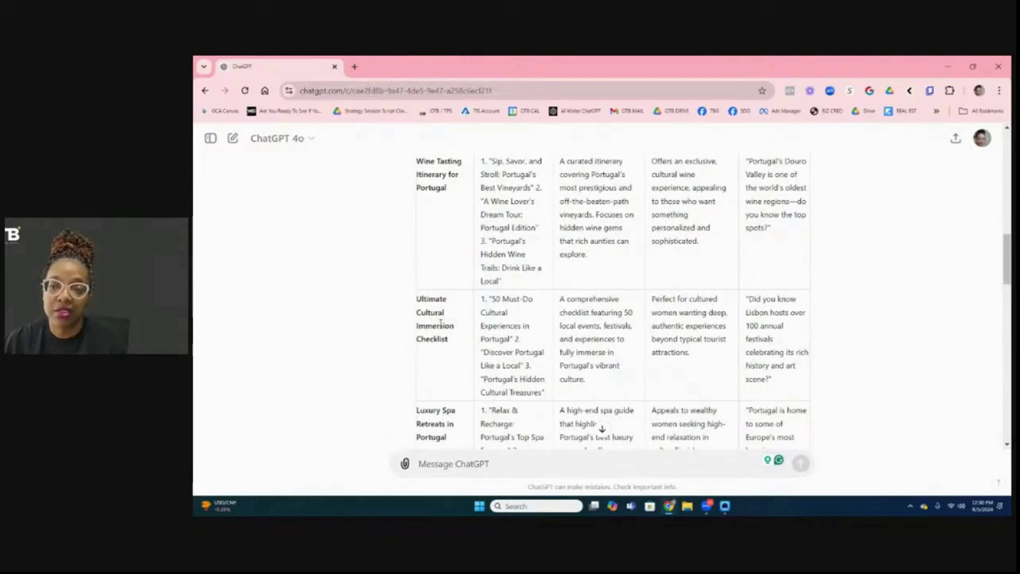
{"action": "scroll", "coordinate": [452, 326], "scroll_direction": "down", "scroll_amount": 3}
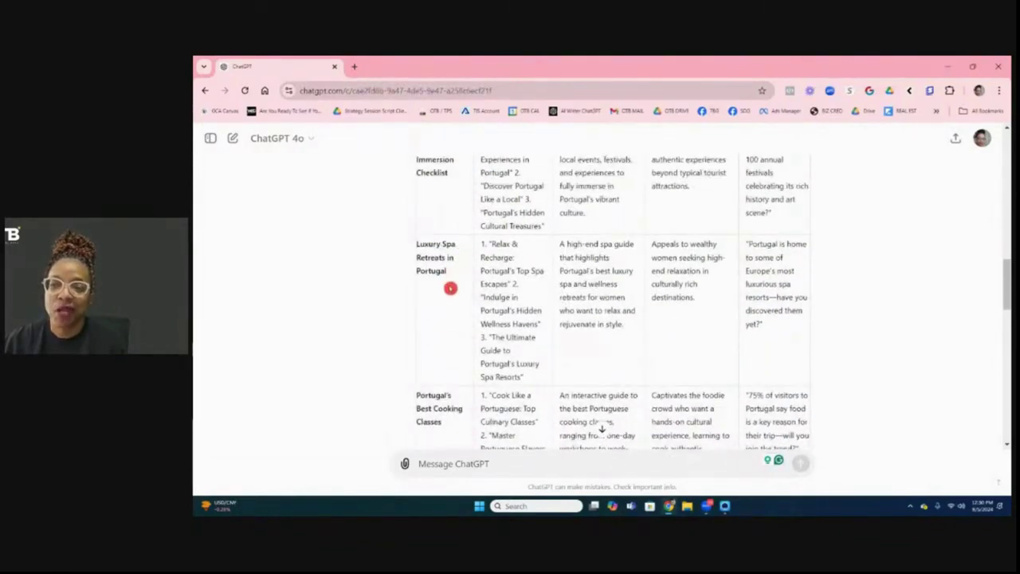
{"action": "scroll", "coordinate": [450, 285], "scroll_direction": "down", "scroll_amount": 3}
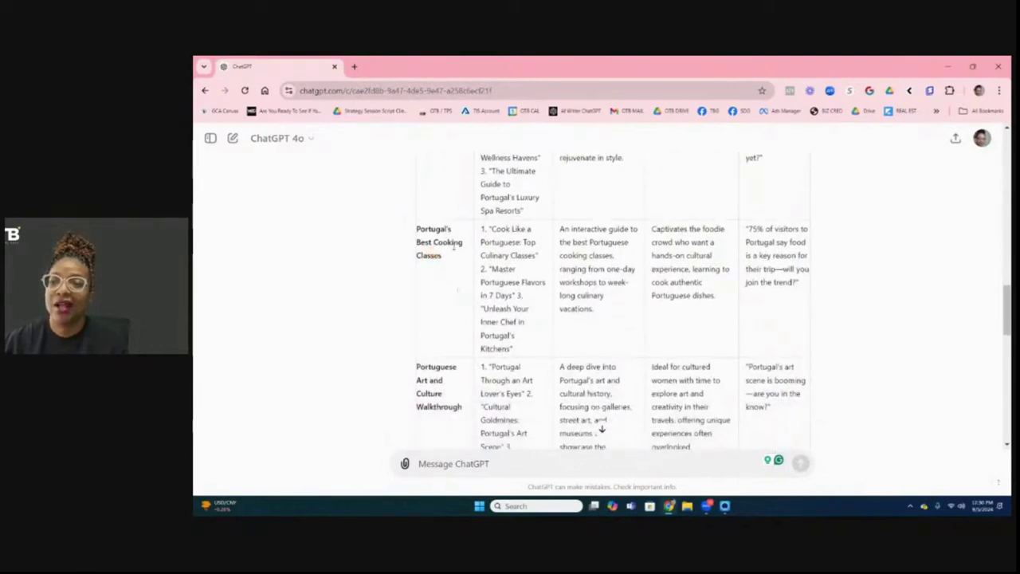
{"action": "scroll", "coordinate": [454, 271], "scroll_direction": "down", "scroll_amount": 1}
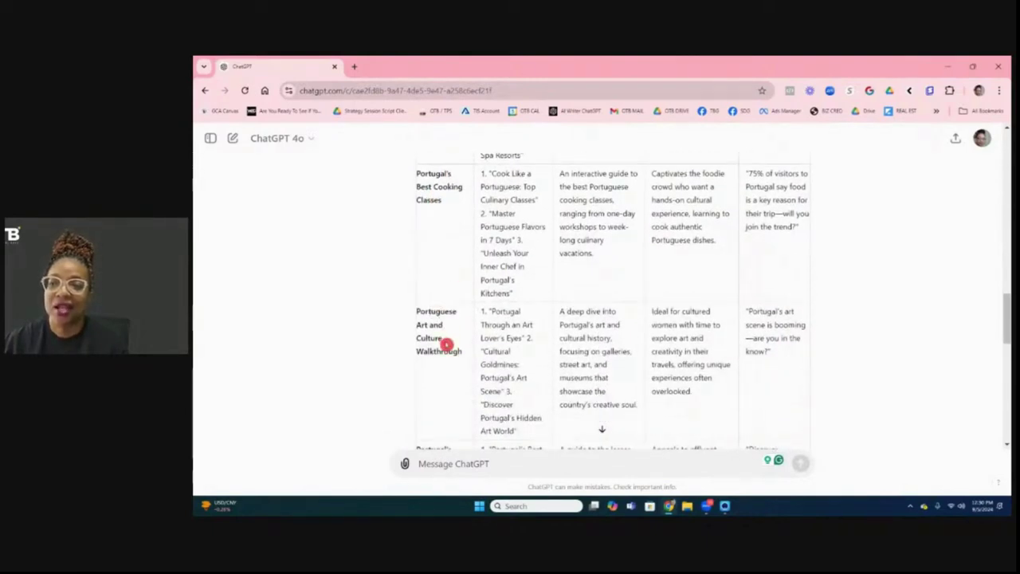
{"action": "scroll", "coordinate": [447, 345], "scroll_direction": "down", "scroll_amount": 3}
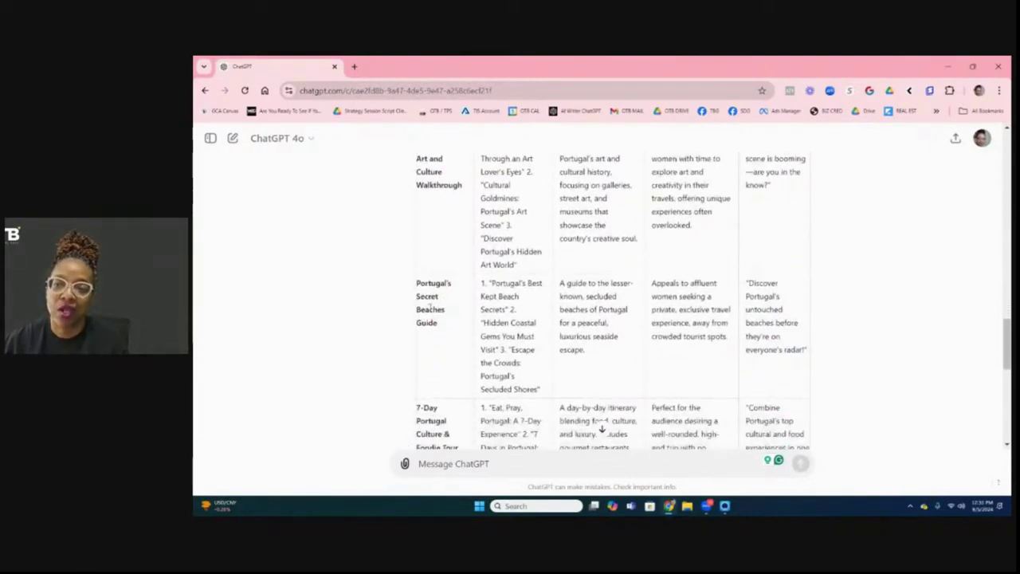
{"action": "scroll", "coordinate": [447, 340], "scroll_direction": "down", "scroll_amount": 3}
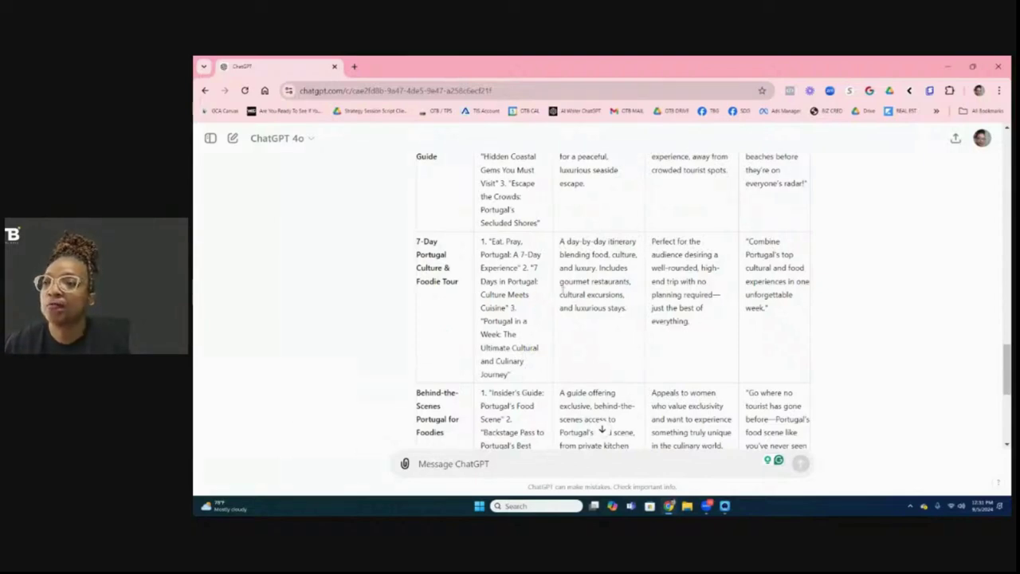
Scroll back up to the sent Step 1 prompt and reopen it in edit mode.
{"action": "scroll", "coordinate": [562, 291], "scroll_direction": "up", "scroll_amount": 2}
{"action": "scroll", "coordinate": [563, 291], "scroll_direction": "up", "scroll_amount": 15}
{"action": "left_click_drag", "start_coordinate": [563, 291], "coordinate": [563, 292]}
{"action": "scroll", "coordinate": [562, 292], "scroll_direction": "up", "scroll_amount": 3}
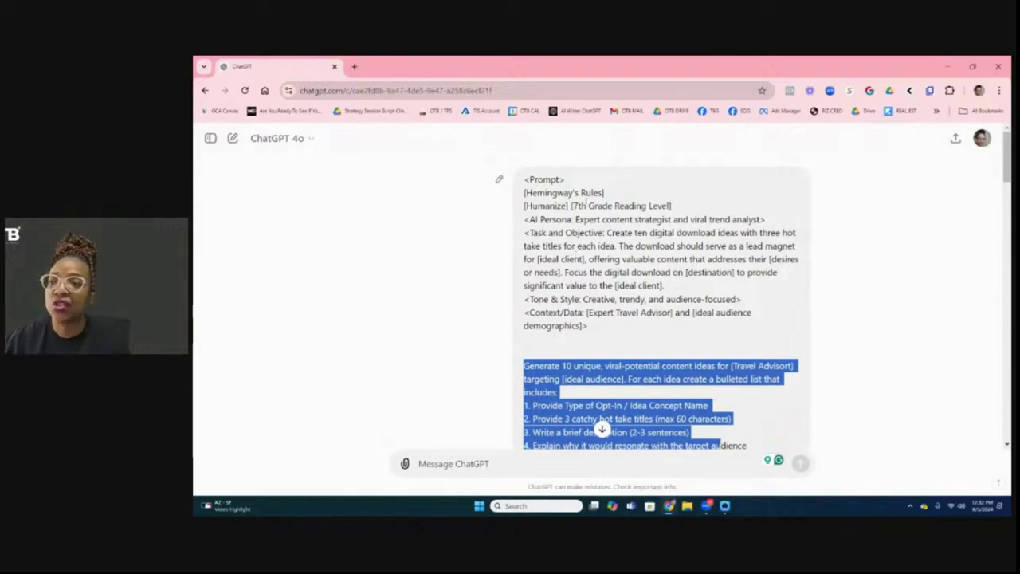
{"action": "left_click", "coordinate": [499, 179]}
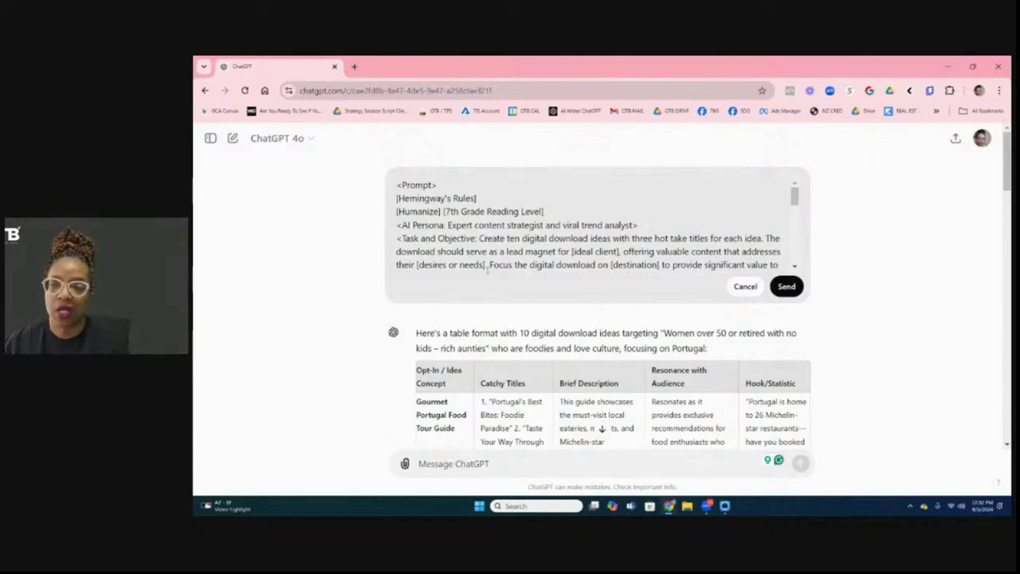
Extend the ideal client line: rich aunties who are interested in new European locations.
{"action": "left_click", "coordinate": [488, 251]}
{"action": "scroll", "coordinate": [513, 225], "scroll_direction": "down", "scroll_amount": 10}
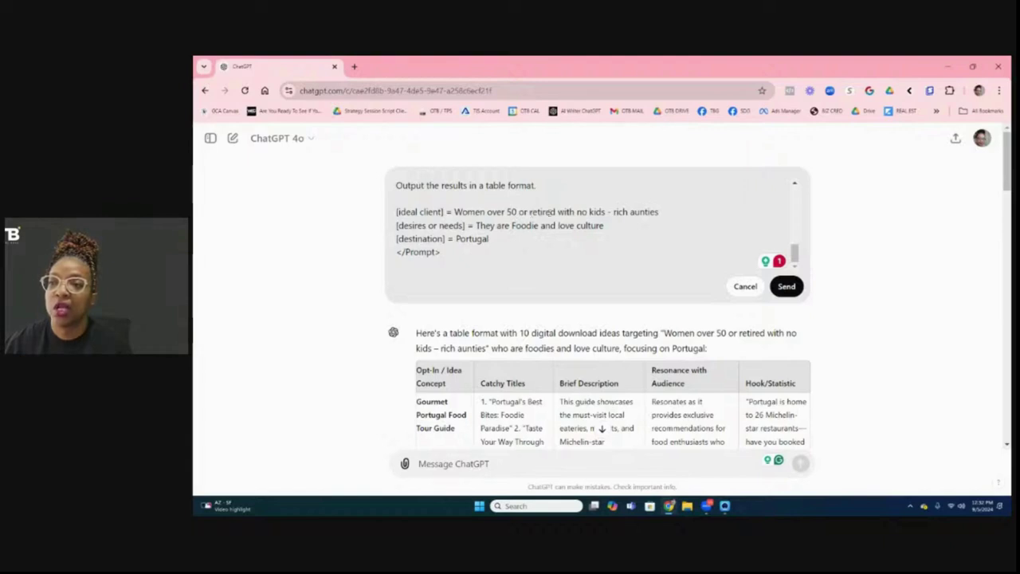
{"action": "left_click", "coordinate": [661, 212]}
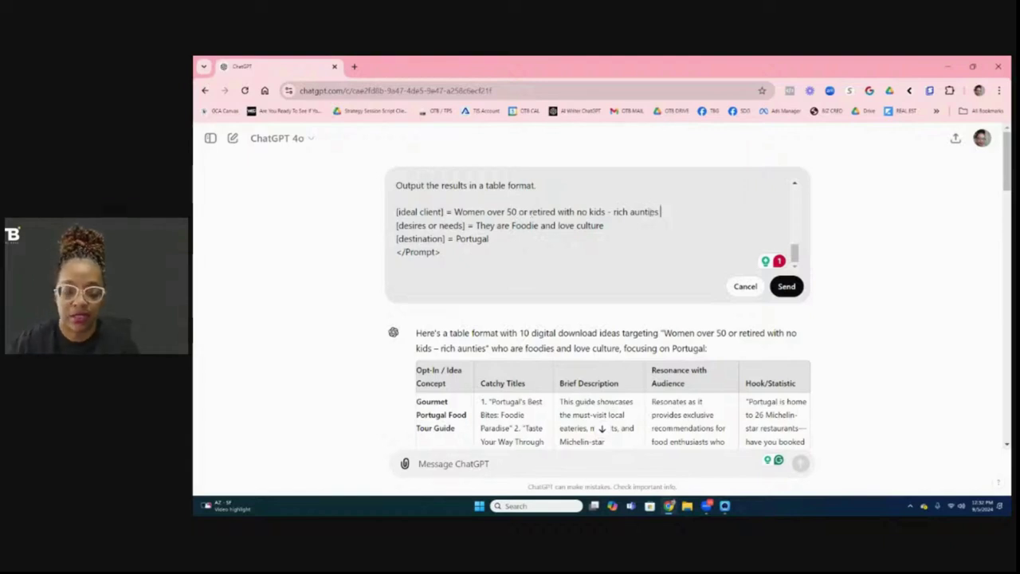
{"action": "type", "text": "who are looking for"}
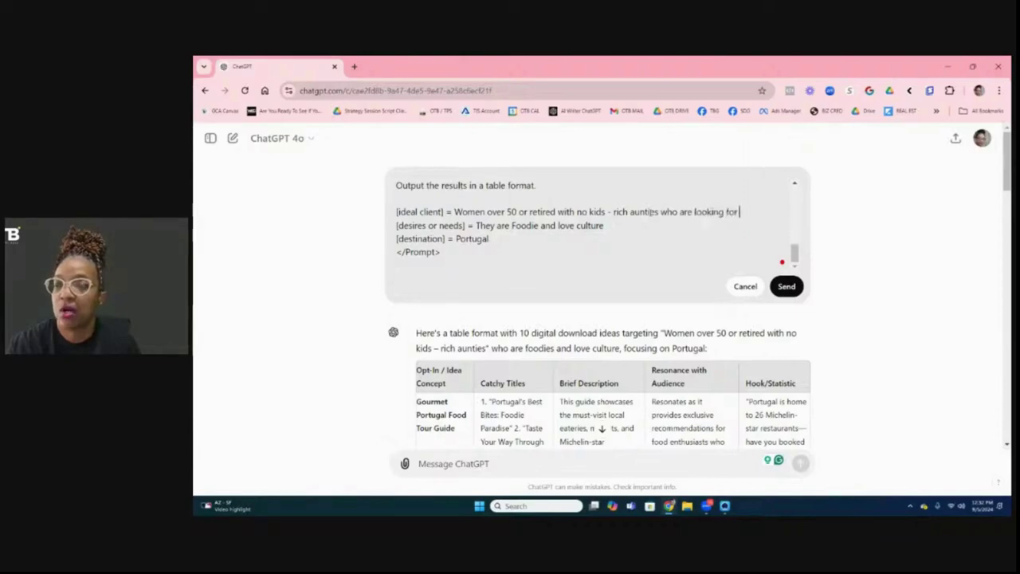
{"action": "type", "text": " some adventure and have never been to"}
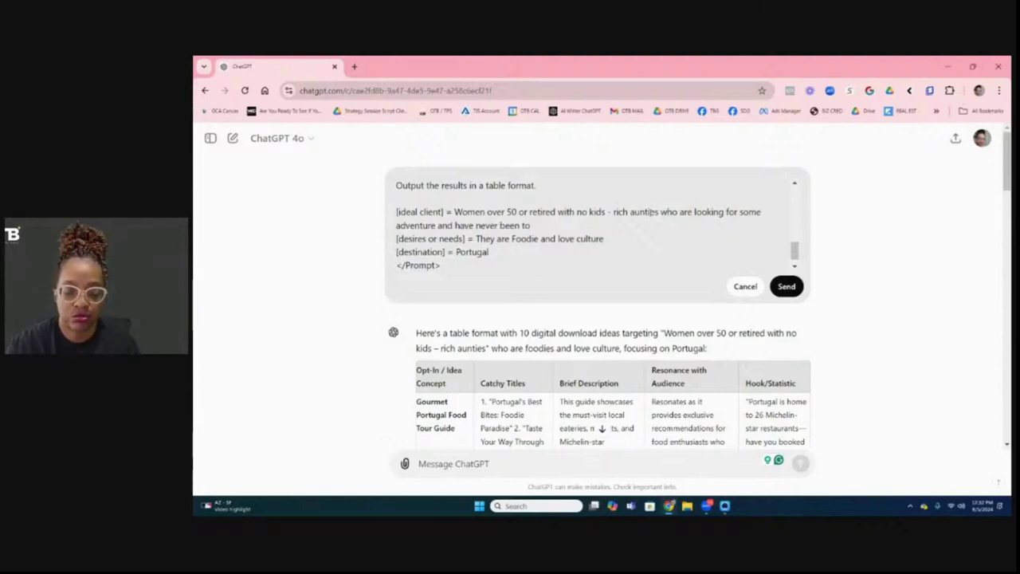
{"action": "key", "text": "BackSpace"}
{"action": "key", "text": "BackSpace"}
{"action": "key", "text": "BackSpace"}
{"action": "key", "text": "BackSpace"}
{"action": "key", "text": "BackSpace"}
{"action": "key", "text": "BackSpace"}
{"action": "key", "text": "BackSpace"}
{"action": "key", "text": "BackSpace"}
{"action": "key", "text": "BackSpace"}
{"action": "key", "text": "BackSpace"}
{"action": "key", "text": "BackSpace"}
{"action": "key", "text": "BackSpace"}
{"action": "key", "text": "BackSpace"}
{"action": "key", "text": "BackSpace"}
{"action": "key", "text": "BackSpace"}
{"action": "key", "text": "BackSpace"}
{"action": "key", "text": "BackSpace"}
{"action": "key", "text": "BackSpace"}
{"action": "key", "text": "BackSpace"}
{"action": "type", "text": "are int"}
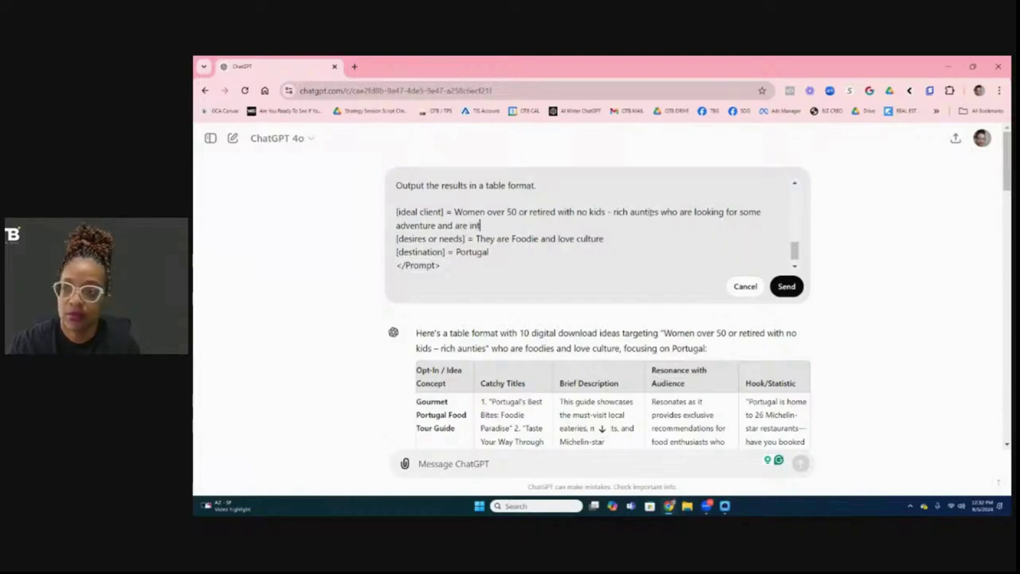
{"action": "type", "text": "erested in n"}
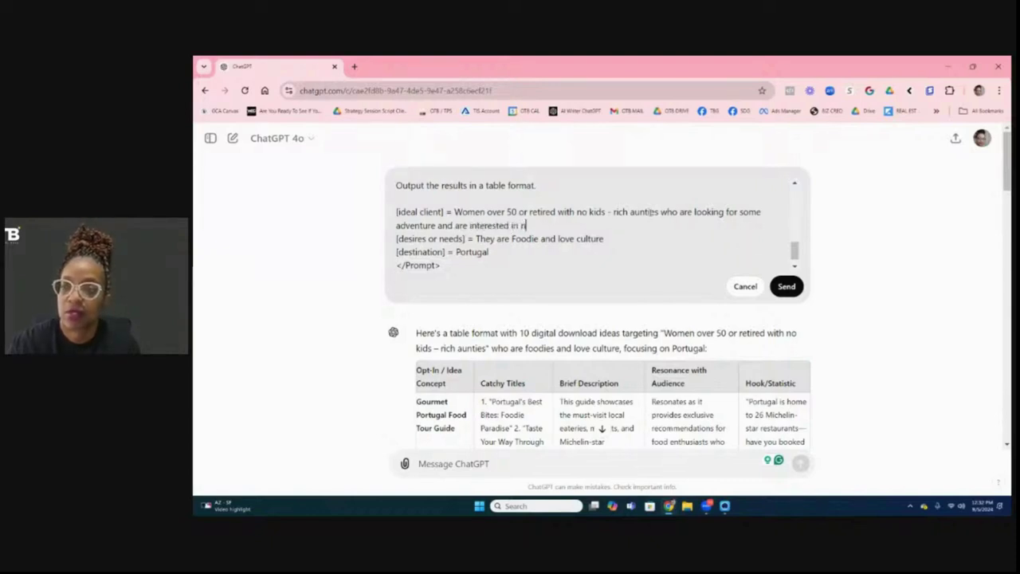
{"action": "type", "text": "ew eurp"}
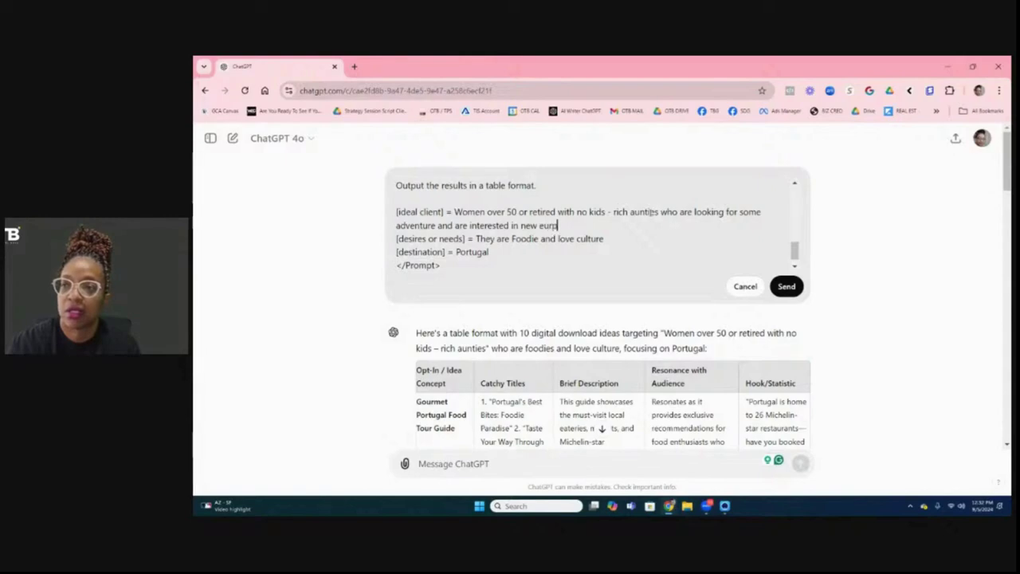
{"action": "key", "text": "BackSpace"}
{"action": "type", "text": "opean loca"}
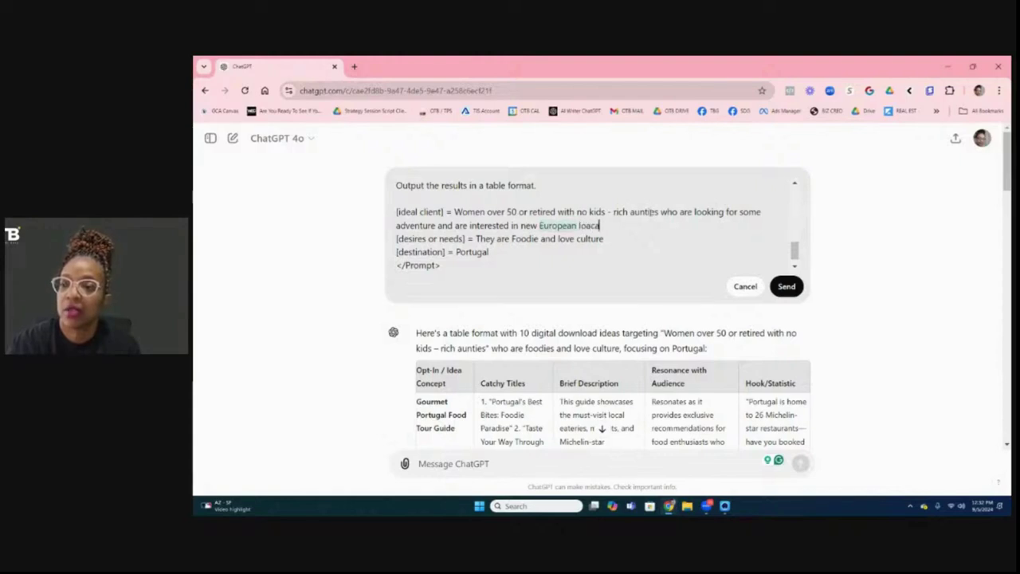
{"action": "type", "text": "tions"}
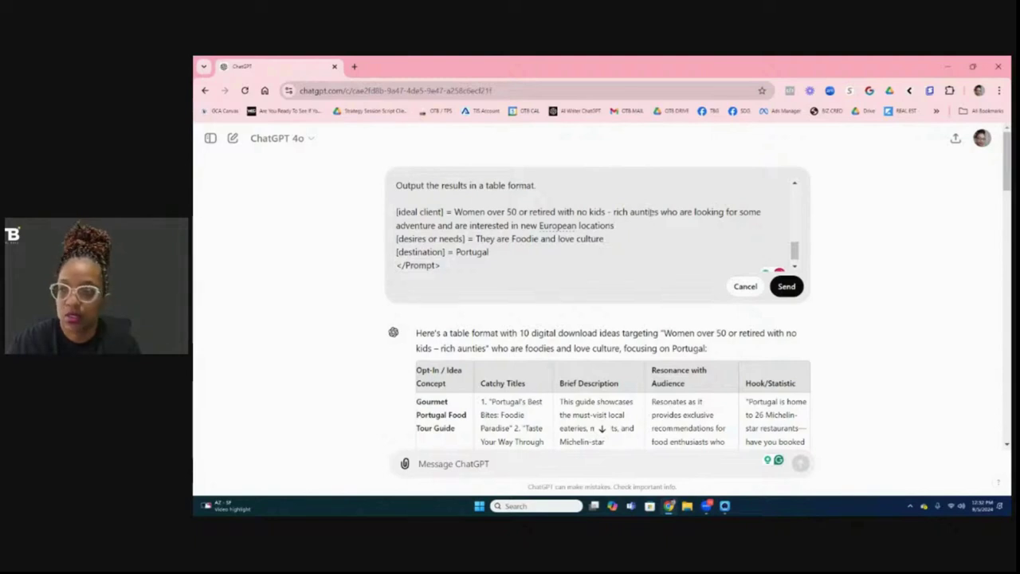
{"action": "type", "text": " and wa"}
Add 'I want them to have an opt-in that inspires them to want to learn more' to the desires line.
{"action": "key", "text": "BackSpace"}
{"action": "key", "text": "BackSpace"}
{"action": "key", "text": "BackSpace"}
{"action": "key", "text": "BackSpace"}
{"action": "key", "text": "BackSpace"}
{"action": "key", "text": "BackSpace"}
{"action": "key", "text": "BackSpace"}
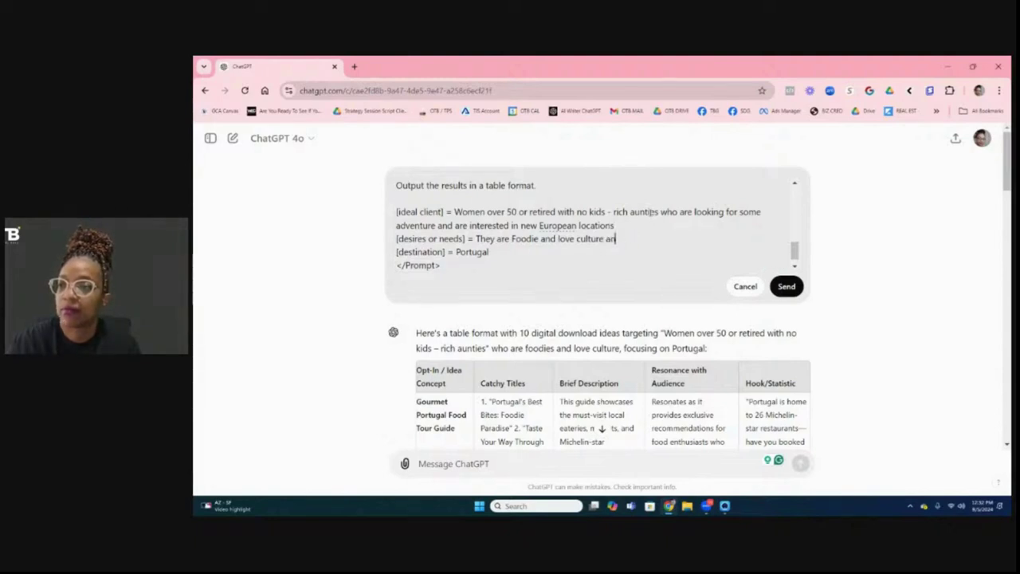
{"action": "type", "text": ". I wa"}
{"action": "key", "text": "BackSpace"}
{"action": "key", "text": "BackSpace"}
{"action": "type", "text": "wan"}
{"action": "key", "text": "BackSpace"}
{"action": "key", "text": "BackSpace"}
{"action": "key", "text": "BackSpace"}
{"action": "type", "text": "want them to"}
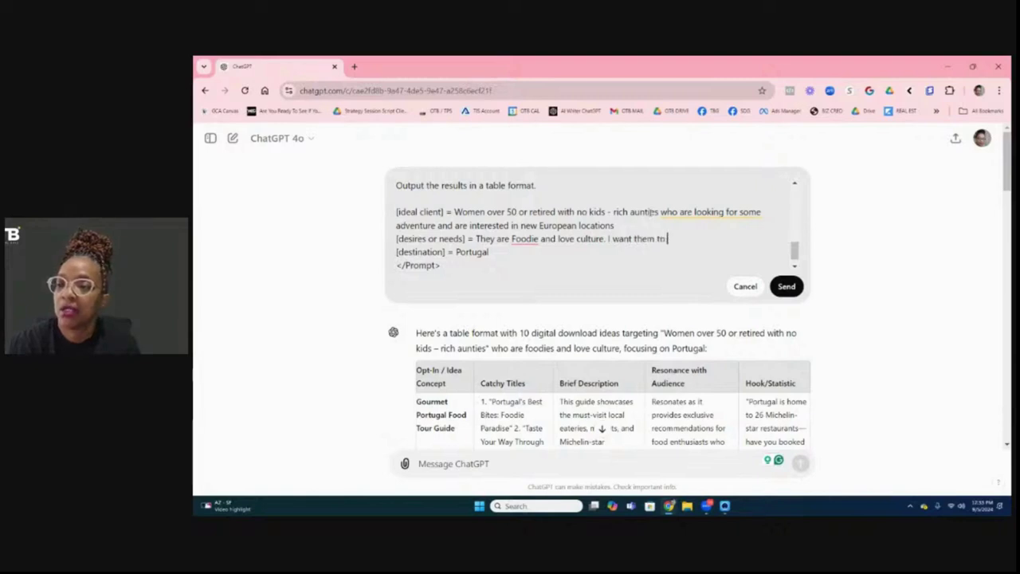
{"action": "type", "text": " have an o"}
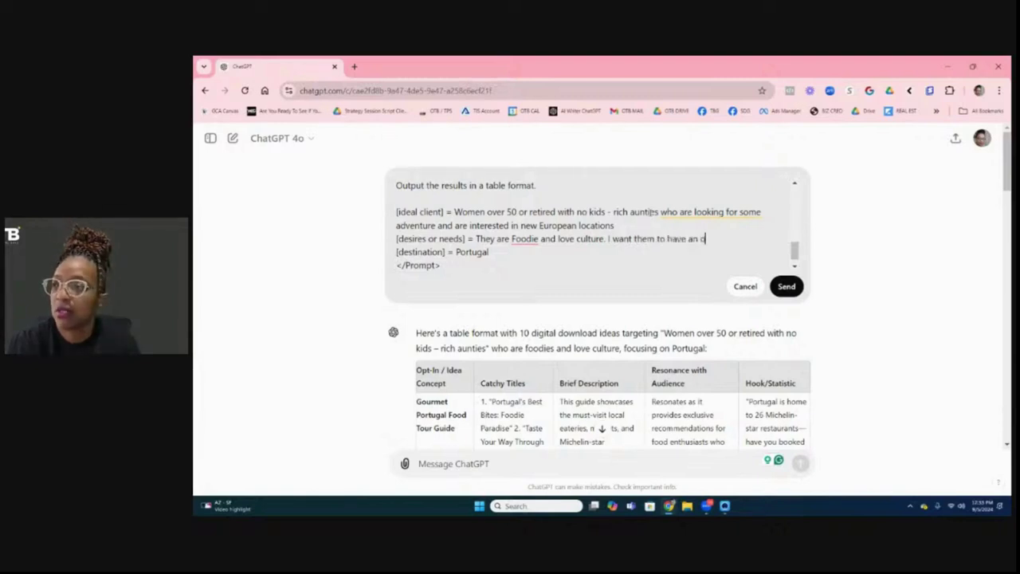
{"action": "type", "text": "pt-in t"}
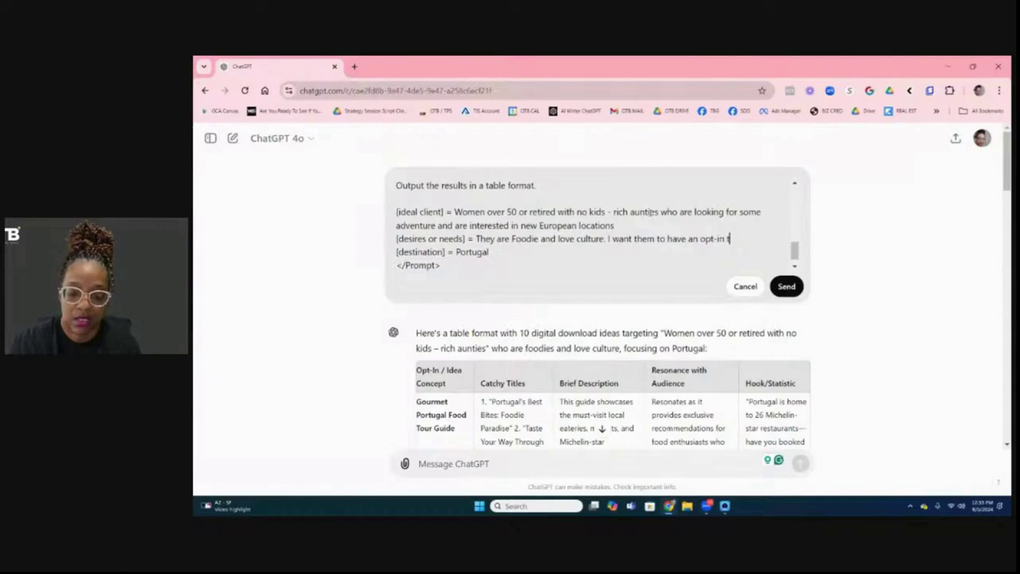
{"action": "type", "text": "hat inspires"}
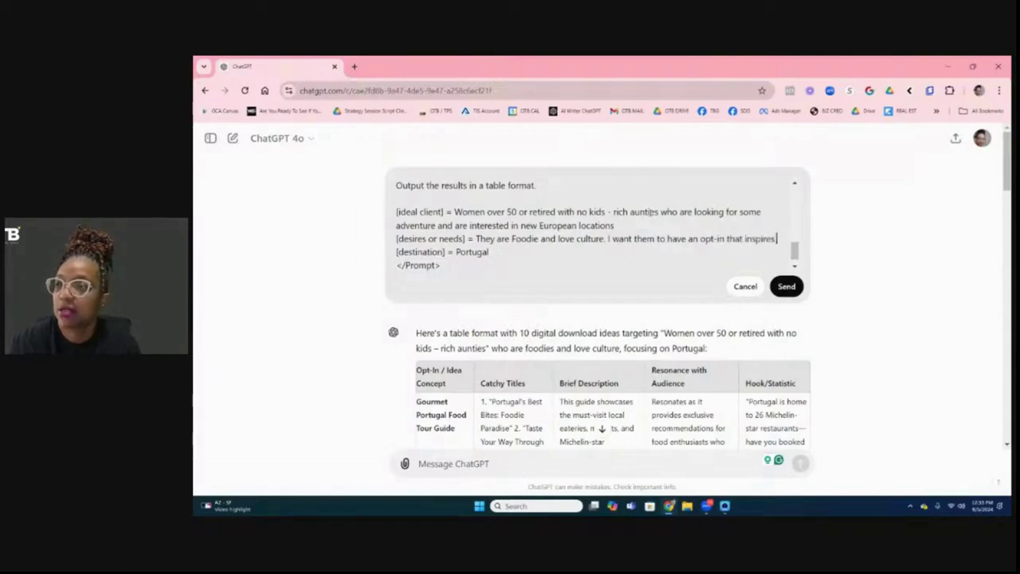
{"action": "type", "text": " them to wan"}
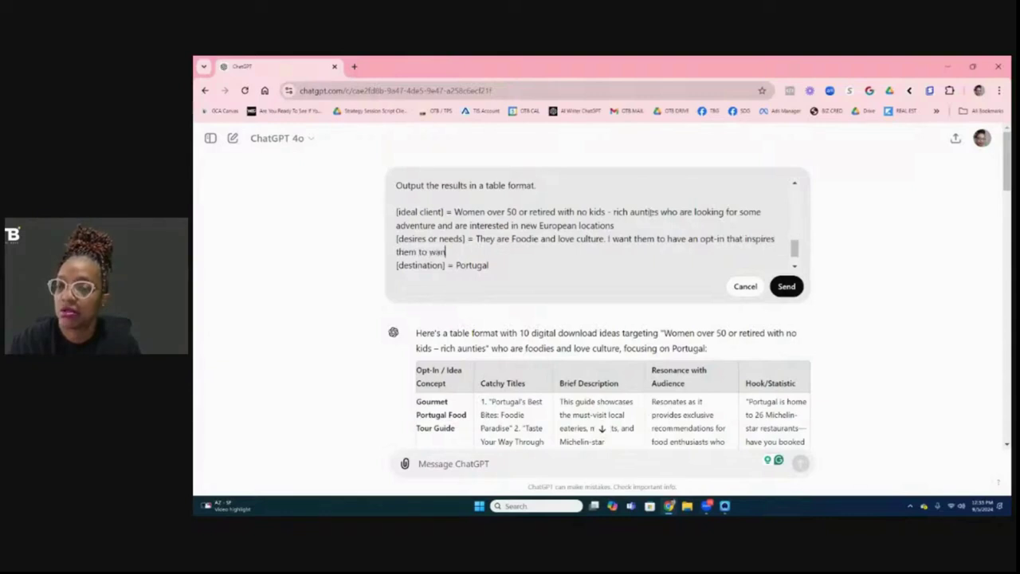
{"action": "type", "text": "t to learn more"}
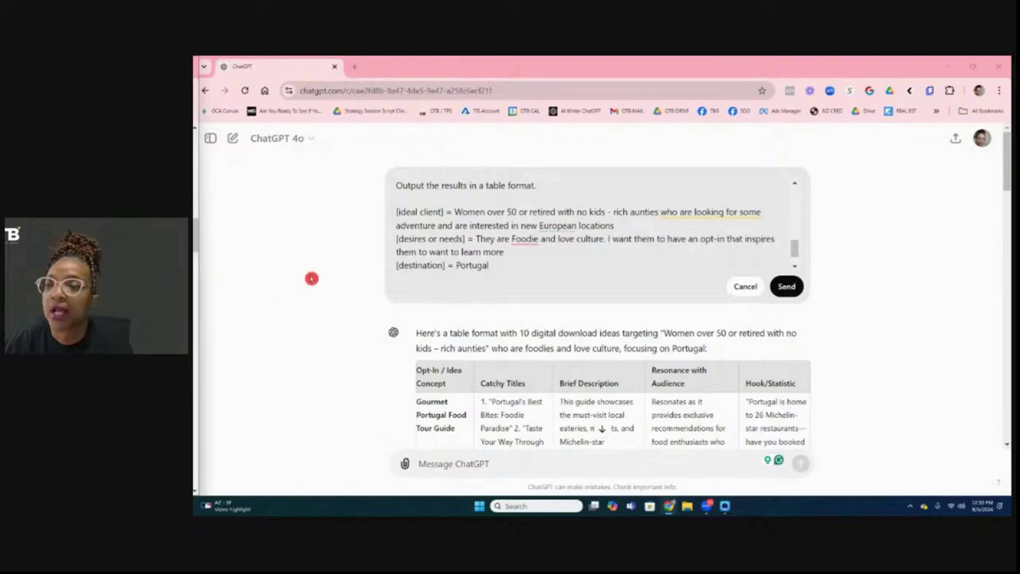
Replace the destination Portugal with 'Lisbon, Porto'.
{"action": "left_click_drag", "start_coordinate": [472, 264], "coordinate": [499, 266]}
{"action": "key", "text": "shift+Left"}
{"action": "key", "text": "shift+Left"}
{"action": "key", "text": "shift+Left"}
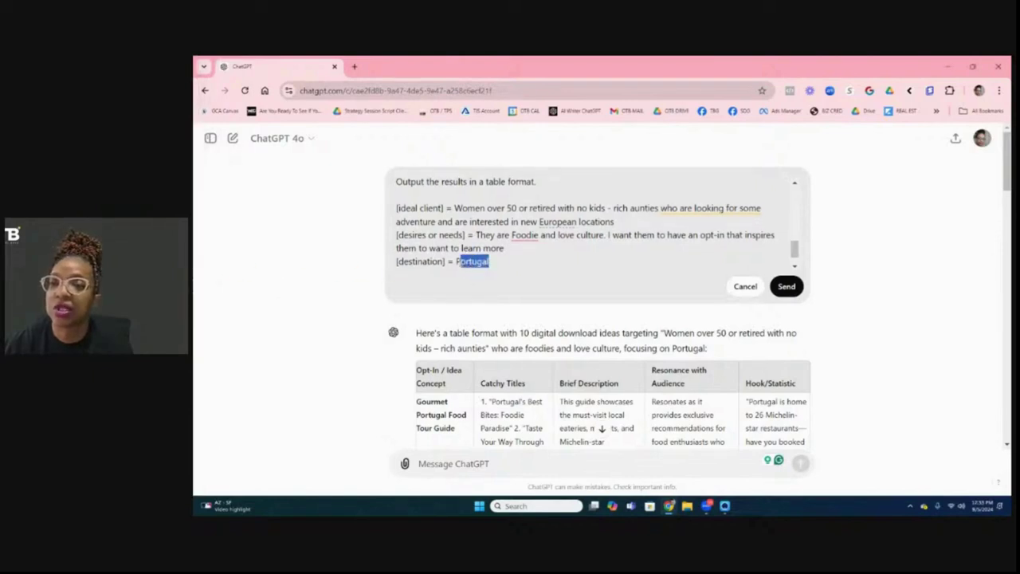
{"action": "type", "text": "Lisbon, Porto"}
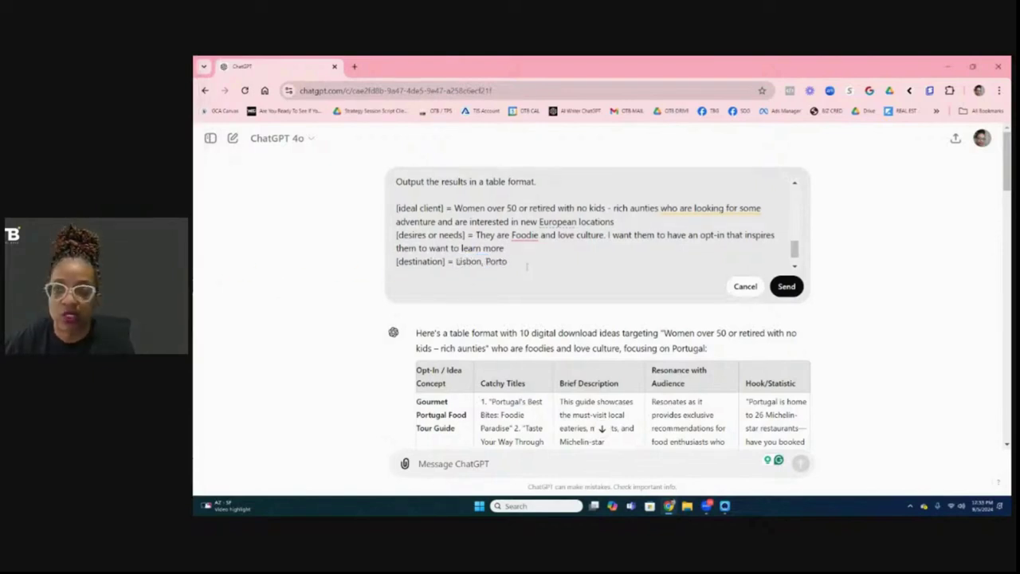
Send the edited Lisbon, Porto prompt and scroll through the regenerated ten-idea table.
{"action": "left_click", "coordinate": [787, 287]}
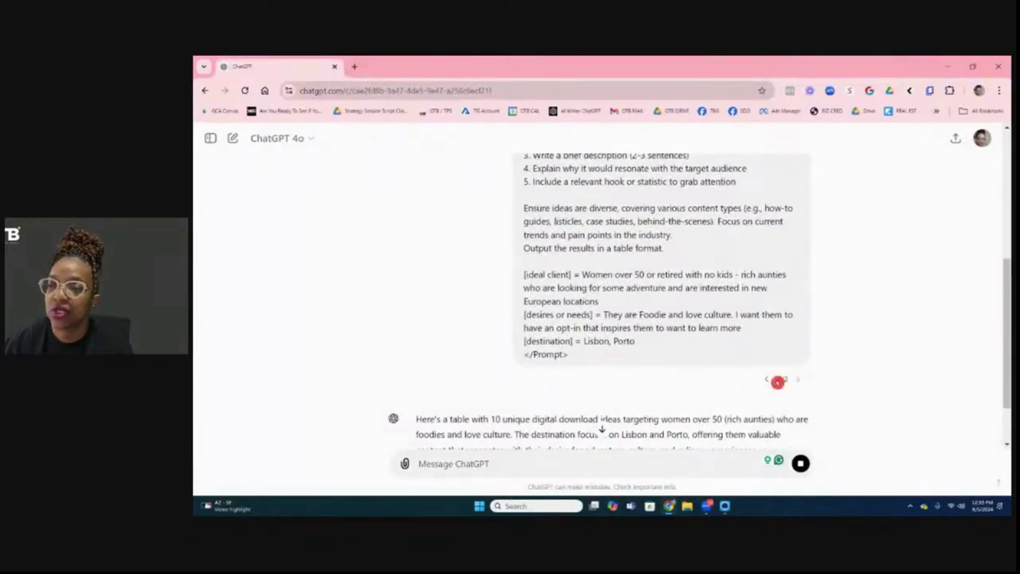
{"action": "scroll", "coordinate": [713, 380], "scroll_direction": "down", "scroll_amount": 2}
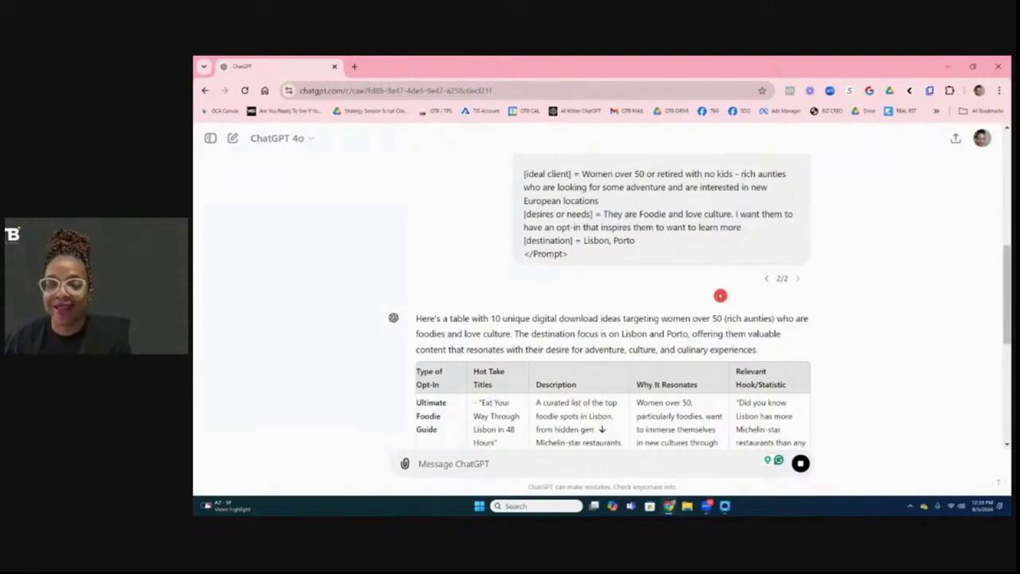
{"action": "left_click", "coordinate": [537, 478]}
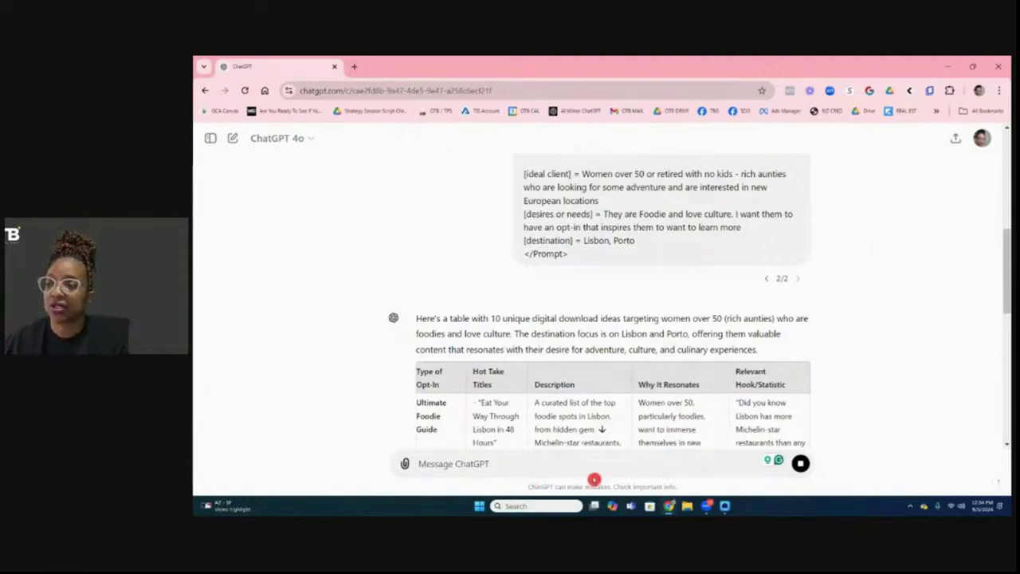
{"action": "scroll", "coordinate": [604, 379], "scroll_direction": "down", "scroll_amount": 5}
{"action": "scroll", "coordinate": [604, 379], "scroll_direction": "down", "scroll_amount": 5}
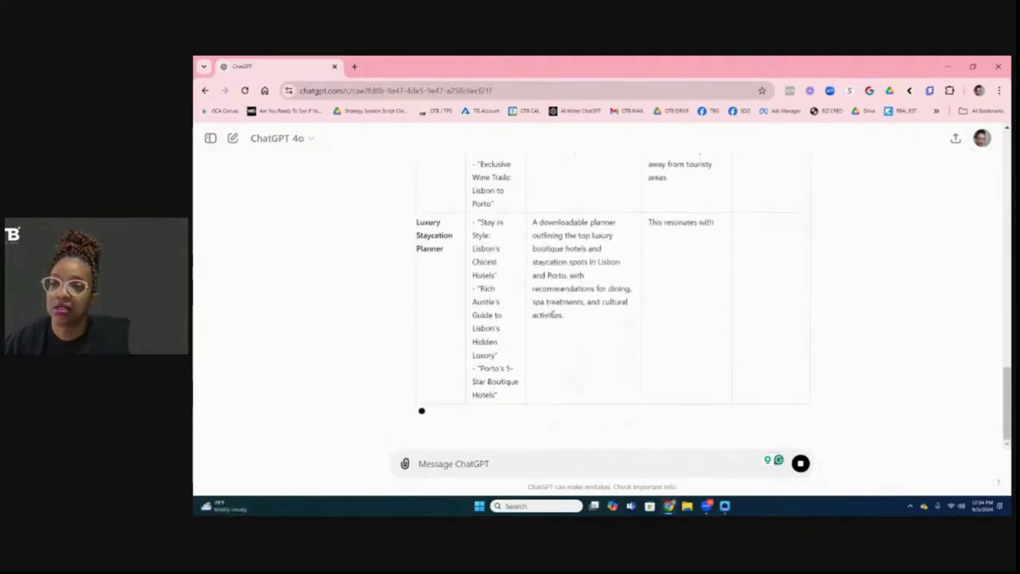
{"action": "scroll", "coordinate": [552, 314], "scroll_direction": "up", "scroll_amount": 3}
{"action": "scroll", "coordinate": [552, 314], "scroll_direction": "up", "scroll_amount": 15}
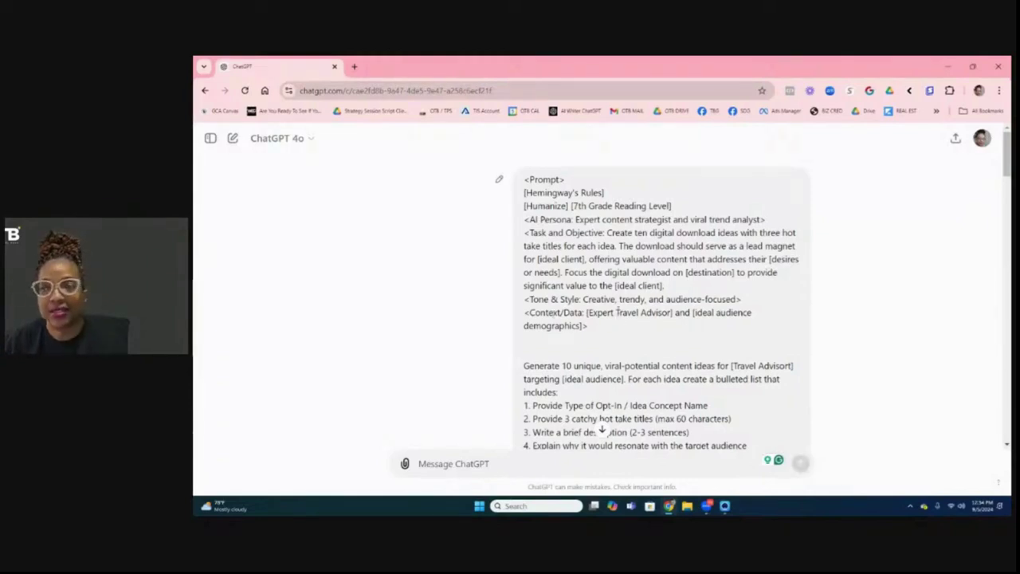
{"action": "scroll", "coordinate": [617, 312], "scroll_direction": "down", "scroll_amount": 15}
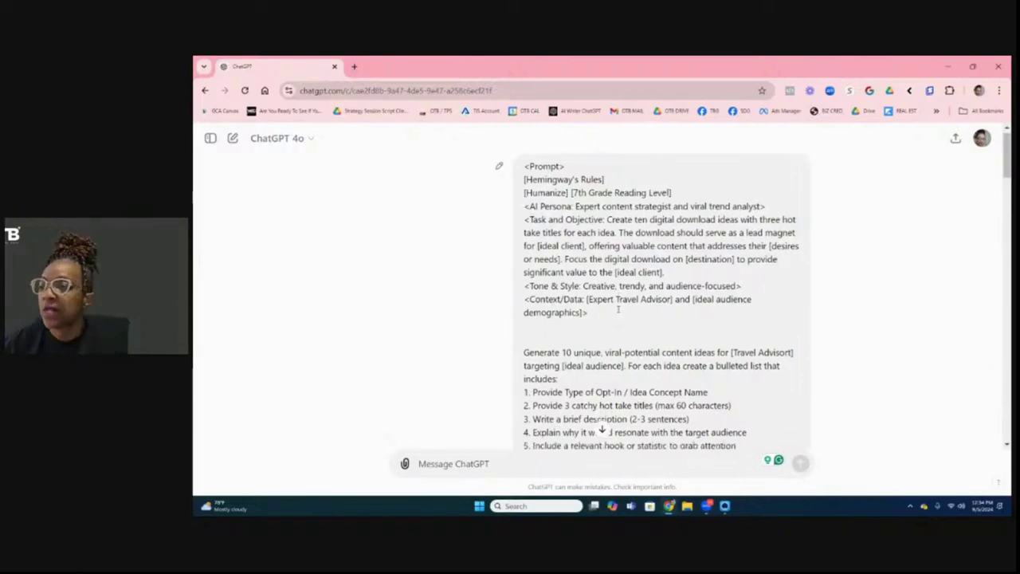
{"action": "scroll", "coordinate": [617, 309], "scroll_direction": "down", "scroll_amount": 10}
{"action": "scroll", "coordinate": [591, 309], "scroll_direction": "up", "scroll_amount": 15}
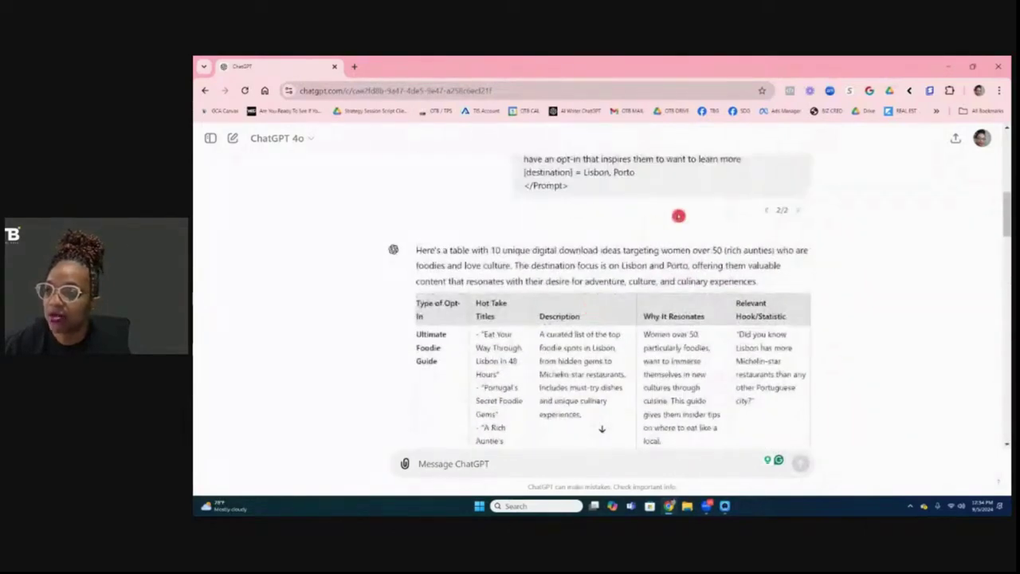
{"action": "left_click", "coordinate": [766, 210]}
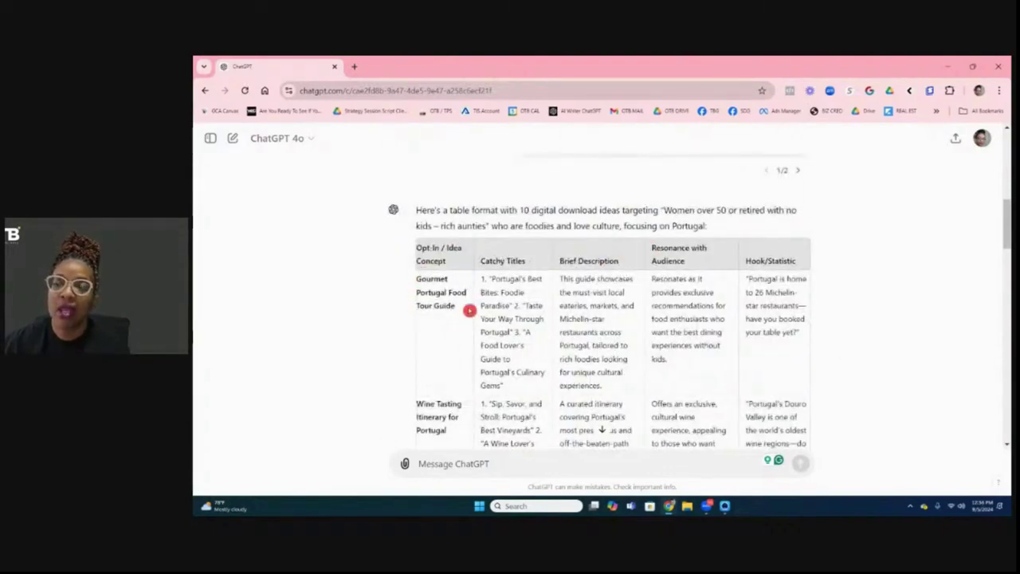
{"action": "scroll", "coordinate": [470, 311], "scroll_direction": "down", "scroll_amount": 2}
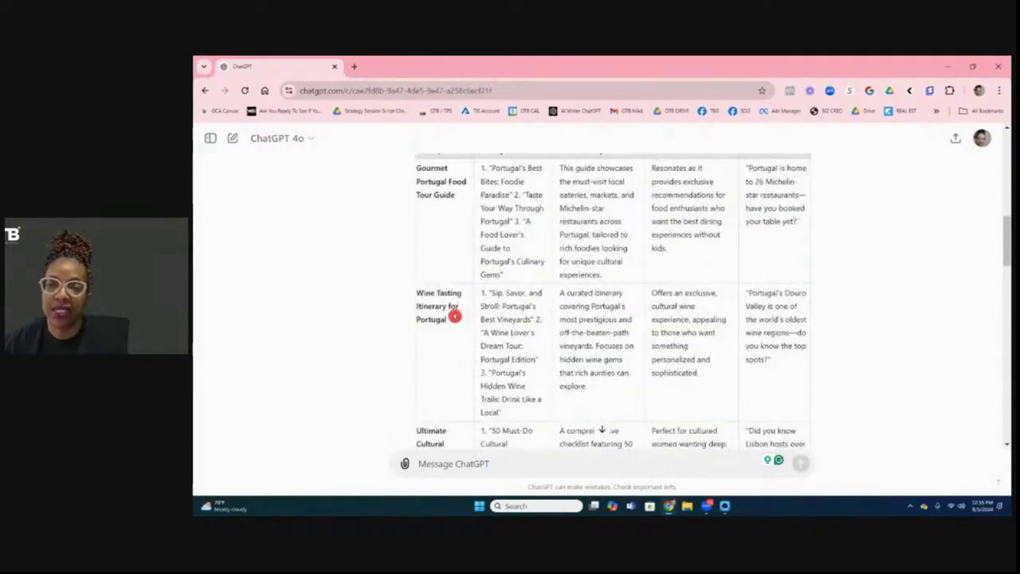
{"action": "scroll", "coordinate": [460, 326], "scroll_direction": "down", "scroll_amount": 2}
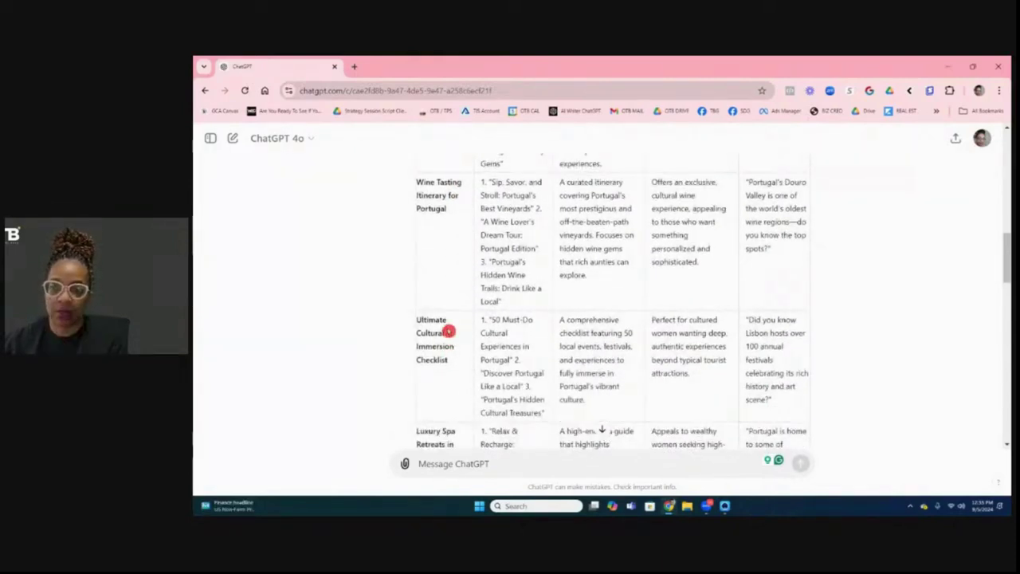
{"action": "scroll", "coordinate": [449, 331], "scroll_direction": "up", "scroll_amount": 10}
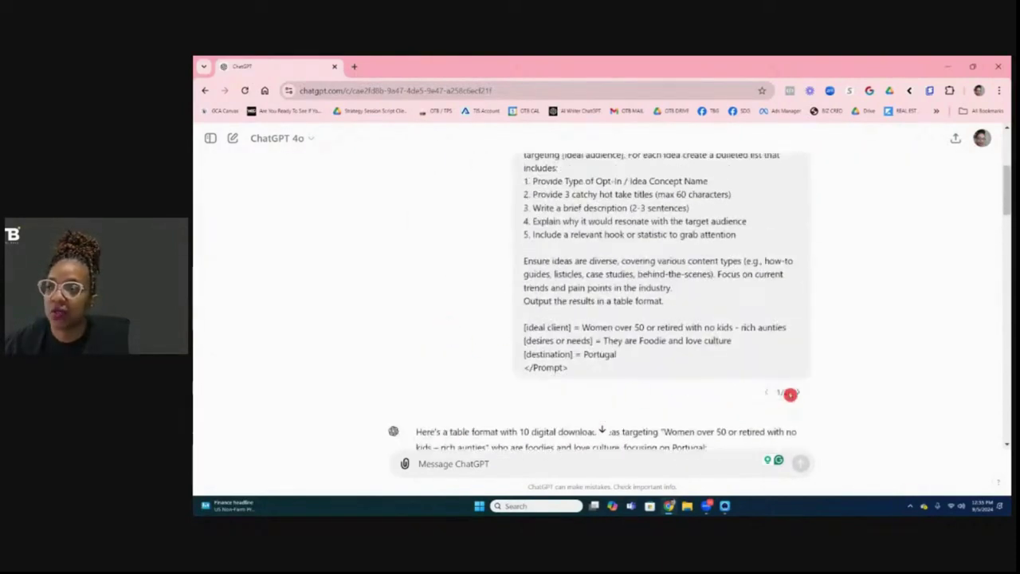
{"action": "left_click", "coordinate": [797, 393]}
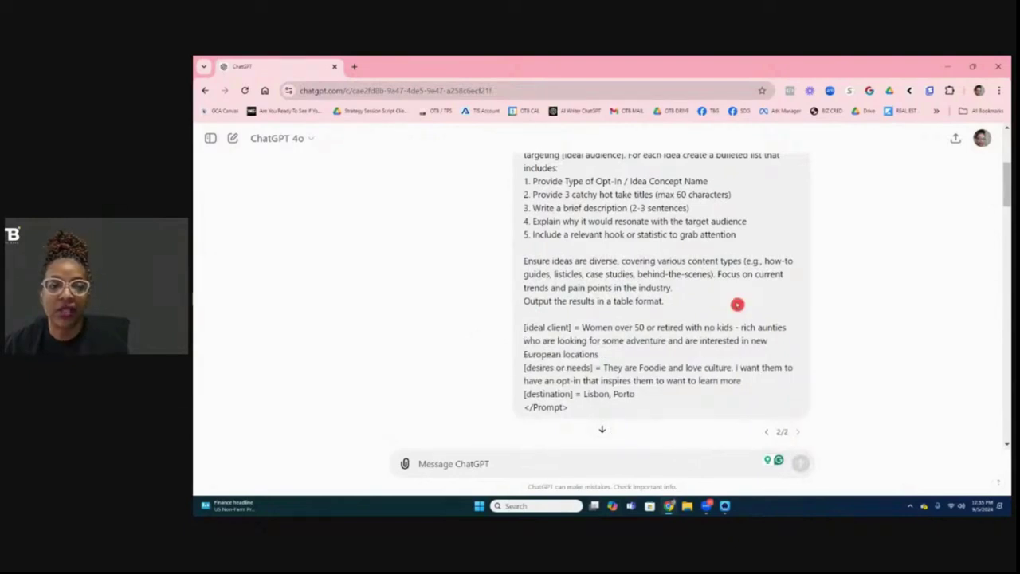
{"action": "scroll", "coordinate": [737, 304], "scroll_direction": "up", "scroll_amount": 3}
{"action": "scroll", "coordinate": [738, 304], "scroll_direction": "up", "scroll_amount": 2}
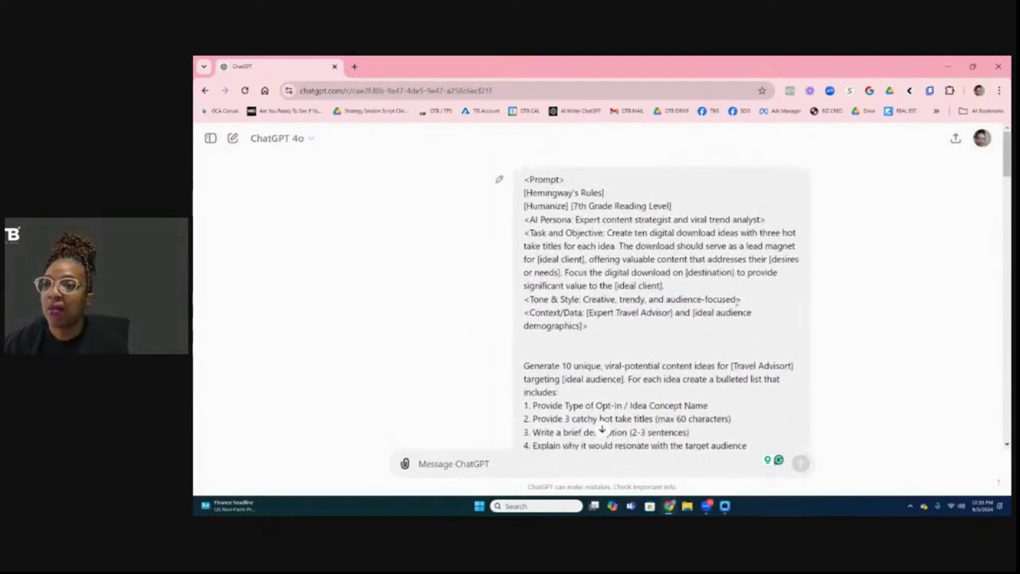
{"action": "scroll", "coordinate": [737, 301], "scroll_direction": "down", "scroll_amount": 4}
{"action": "scroll", "coordinate": [738, 303], "scroll_direction": "down", "scroll_amount": 5}
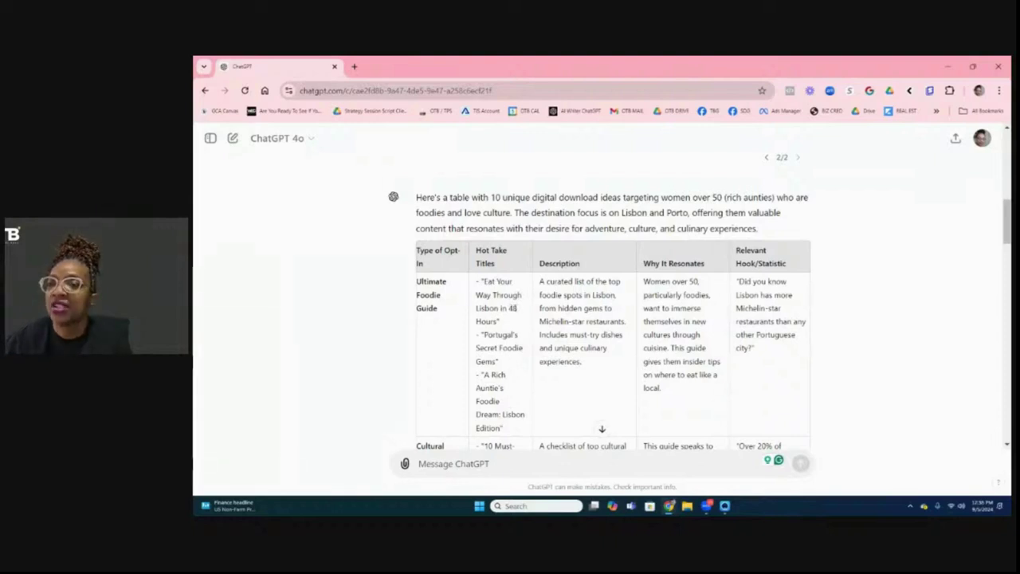
Select the third Ultimate Foodie Guide title, 'A Rich Auntie's Foodie Dream: Lisbon Edition', in the Hot Take Titles column.
{"action": "left_click", "coordinate": [463, 333]}
{"action": "left_click", "coordinate": [537, 350]}
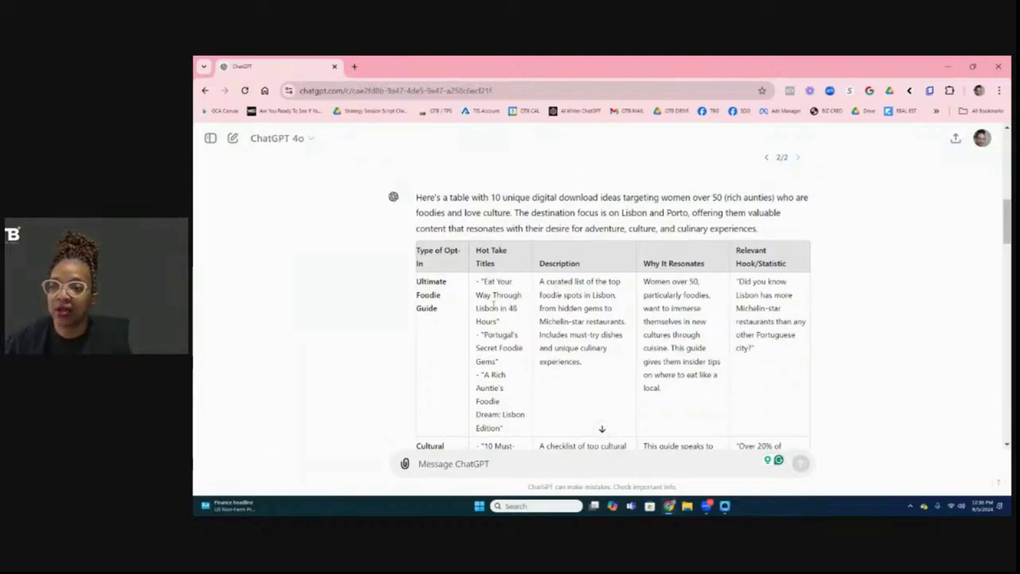
{"action": "left_click", "coordinate": [496, 296]}
{"action": "left_click", "coordinate": [499, 332]}
{"action": "left_click", "coordinate": [491, 332]}
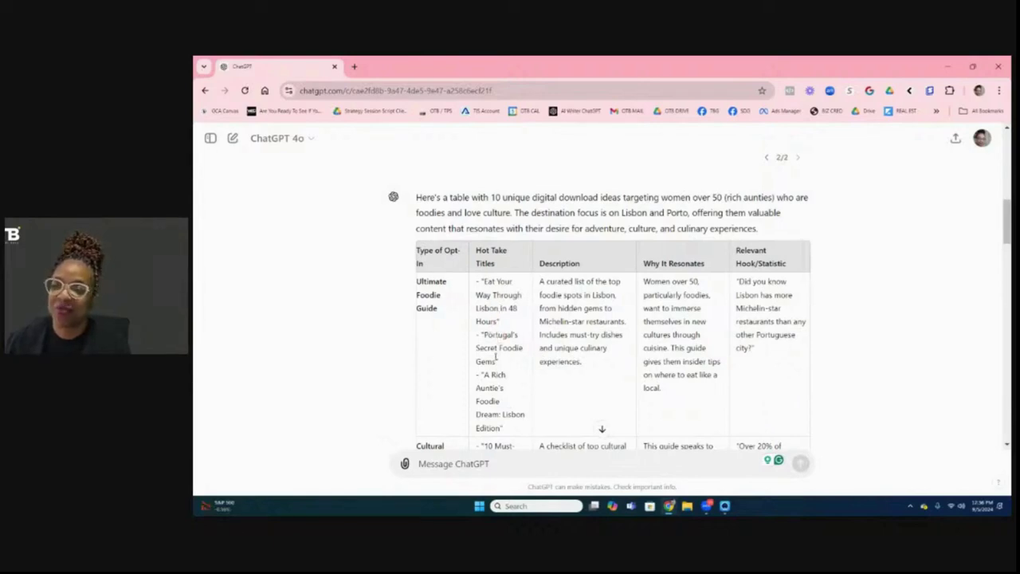
{"action": "scroll", "coordinate": [497, 361], "scroll_direction": "down", "scroll_amount": 1}
{"action": "left_click", "coordinate": [489, 328]}
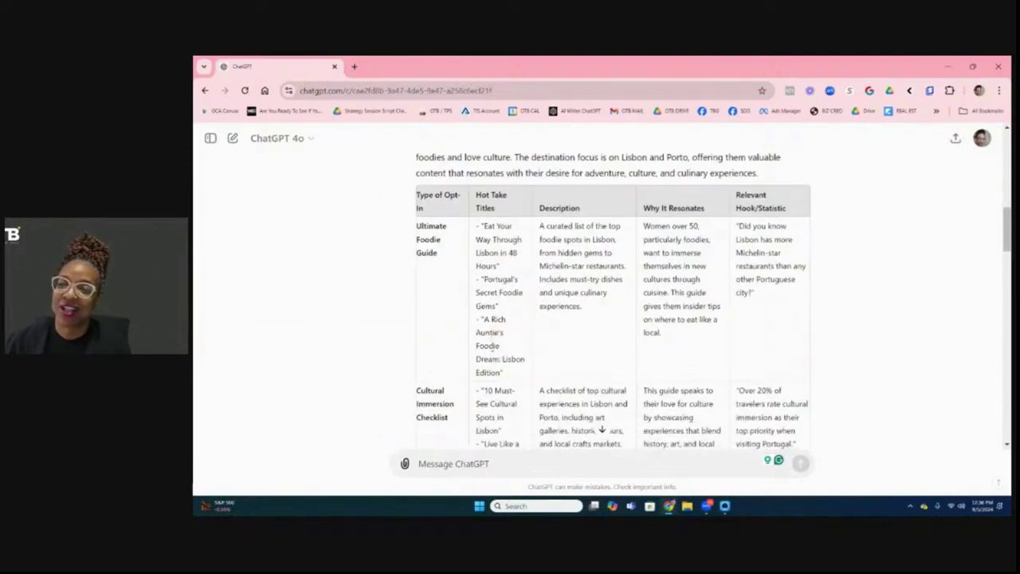
{"action": "left_click", "coordinate": [492, 368]}
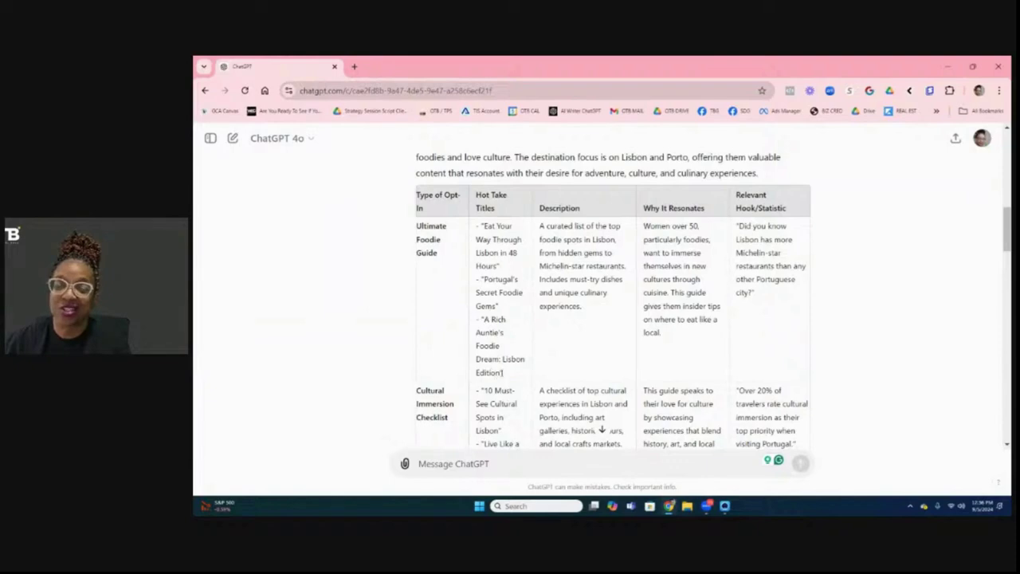
{"action": "left_click_drag", "start_coordinate": [500, 370], "coordinate": [484, 319]}
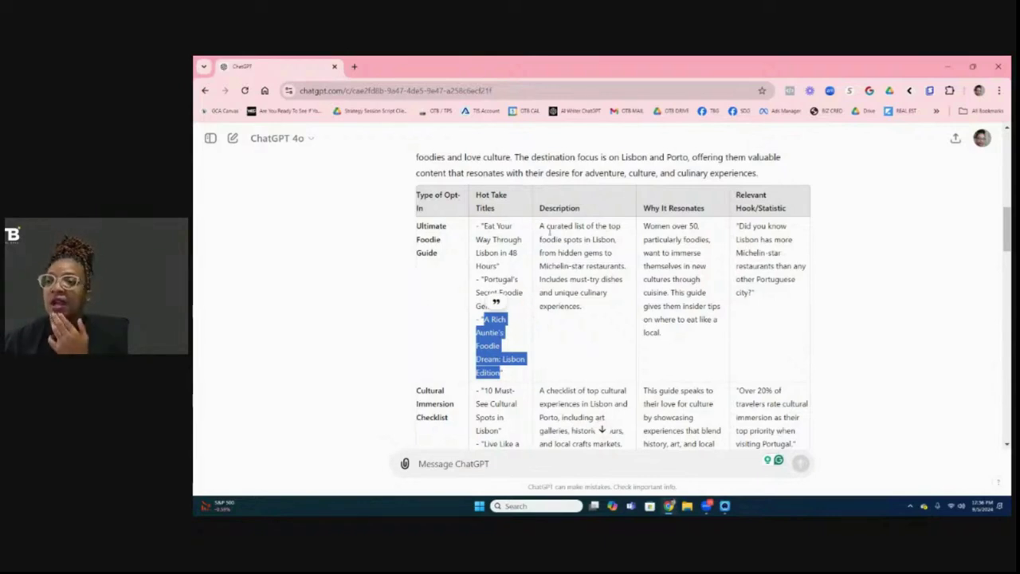
Highlight the start of the curated Lisbon foodie spots description, then scroll to the Cultural Immersion Checklist row.
{"action": "left_click_drag", "start_coordinate": [549, 227], "coordinate": [571, 281]}
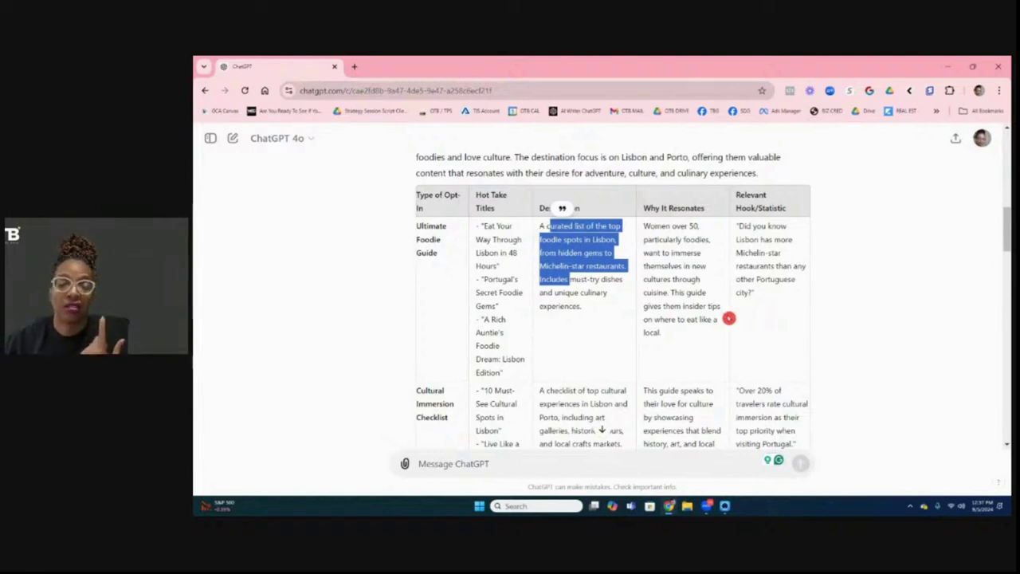
{"action": "scroll", "coordinate": [729, 316], "scroll_direction": "down", "scroll_amount": 2}
{"action": "scroll", "coordinate": [555, 255], "scroll_direction": "down", "scroll_amount": 1}
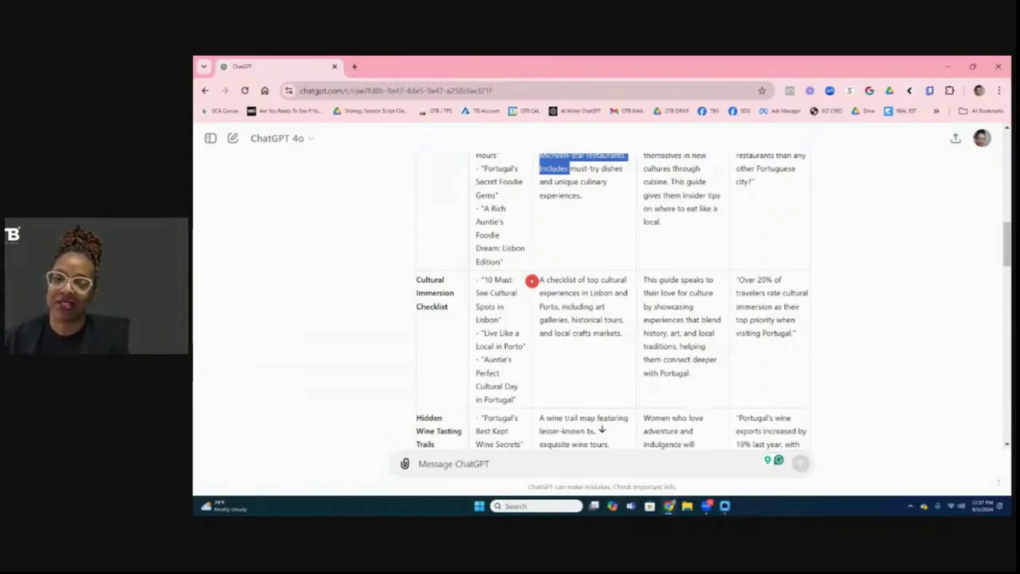
Select 'Lisbon' in '10 Must-See Cultural Spots in Lisbon', deselect it, then select it again.
{"action": "scroll", "coordinate": [531, 281], "scroll_direction": "down", "scroll_amount": 1}
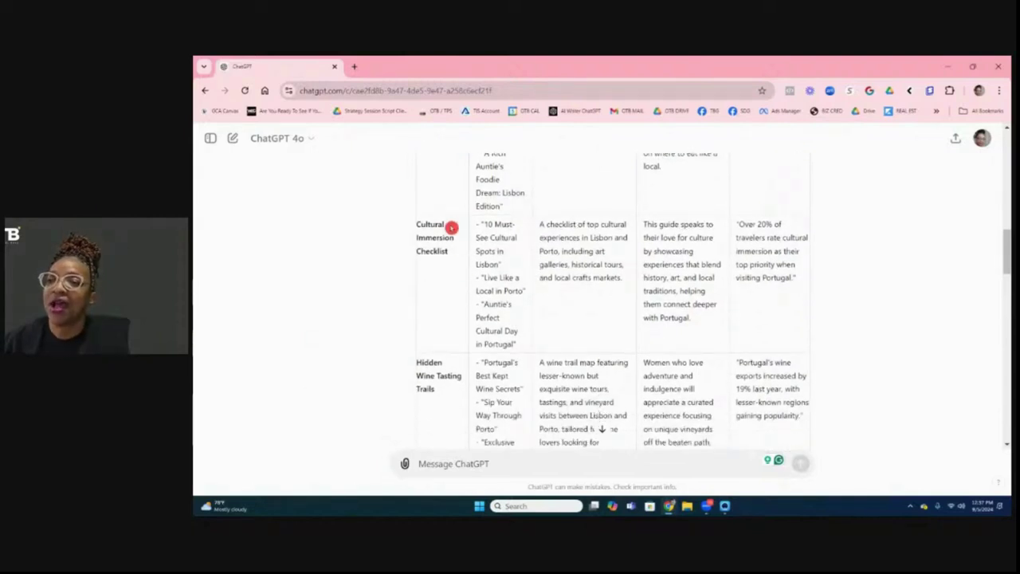
{"action": "double_click", "coordinate": [488, 264]}
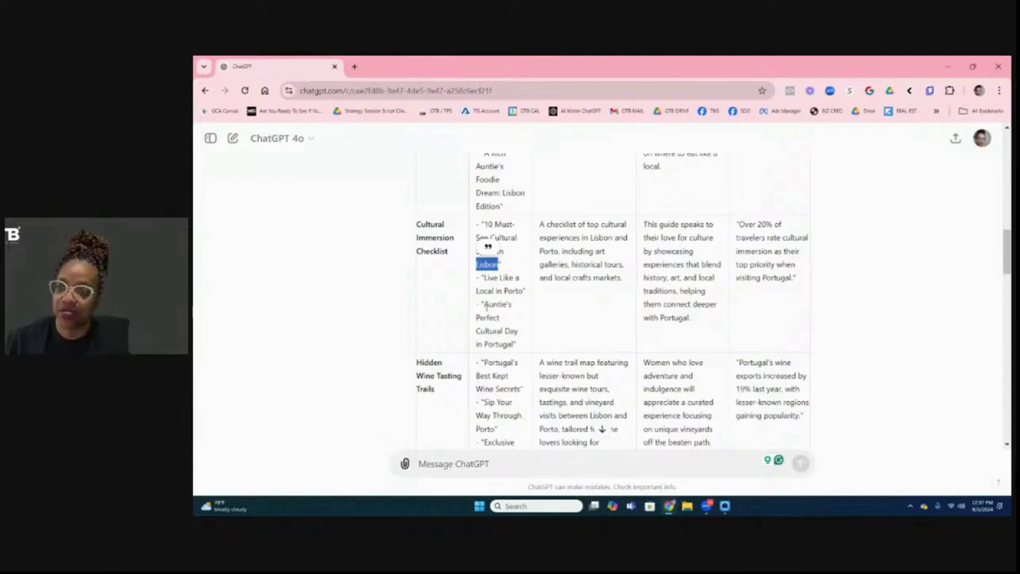
{"action": "left_click", "coordinate": [574, 273]}
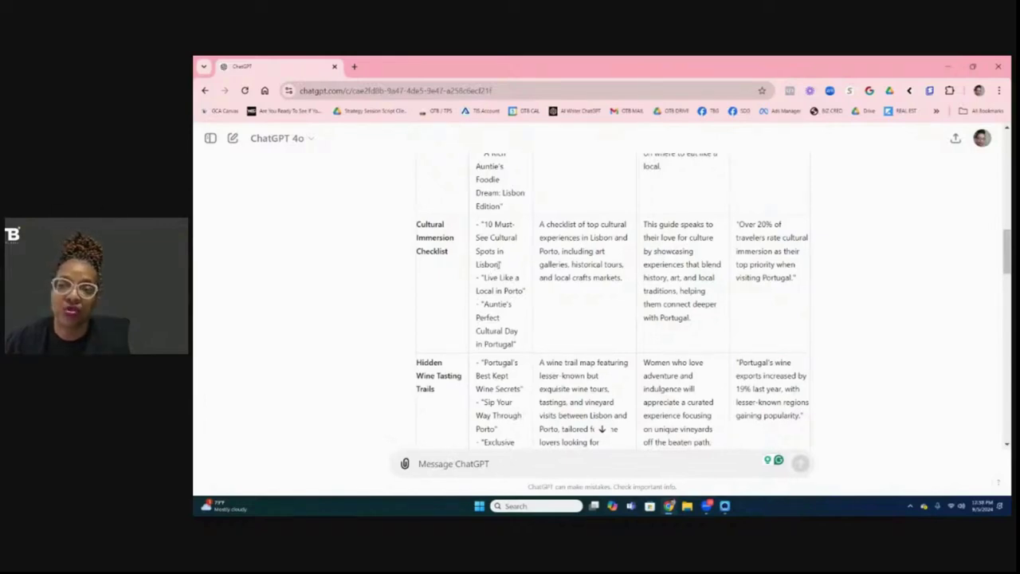
{"action": "double_click", "coordinate": [476, 265]}
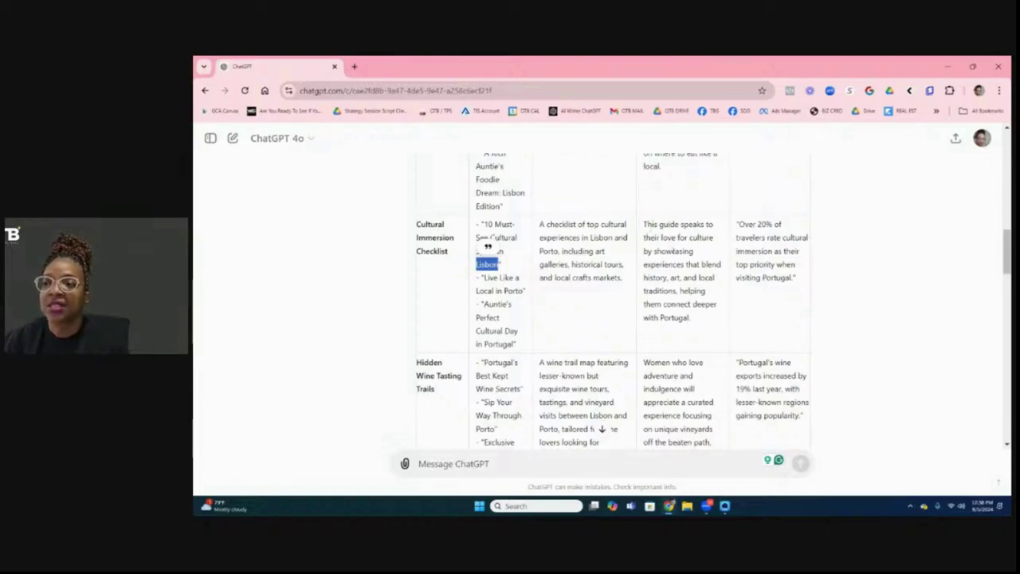
Scroll past the Luxury Staycation, Art & Architecture, Shopping, Culinary, Solo Travel and Wellness rows to the festivals row.
{"action": "scroll", "coordinate": [659, 292], "scroll_direction": "down", "scroll_amount": 2}
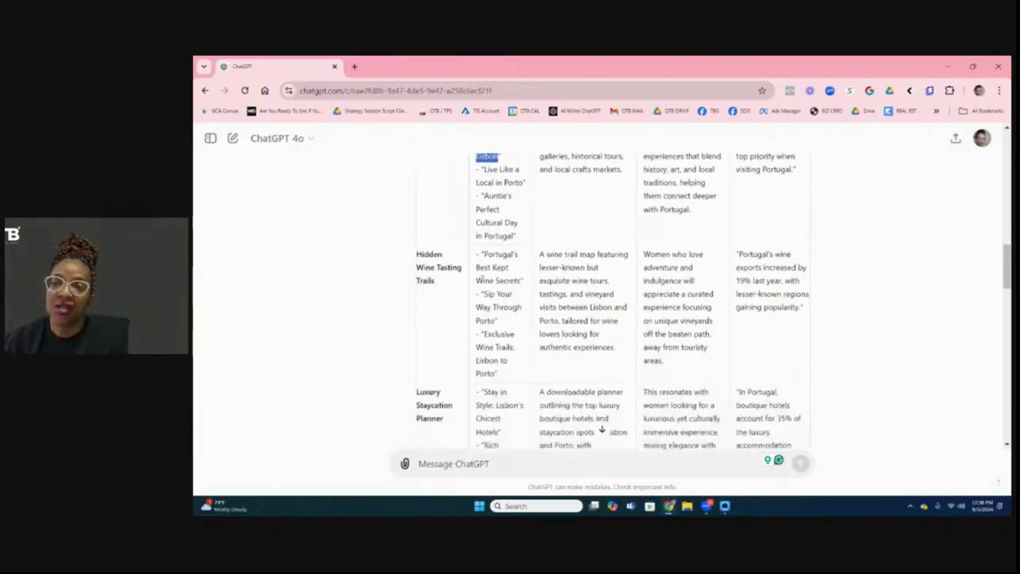
{"action": "scroll", "coordinate": [451, 282], "scroll_direction": "down", "scroll_amount": 3}
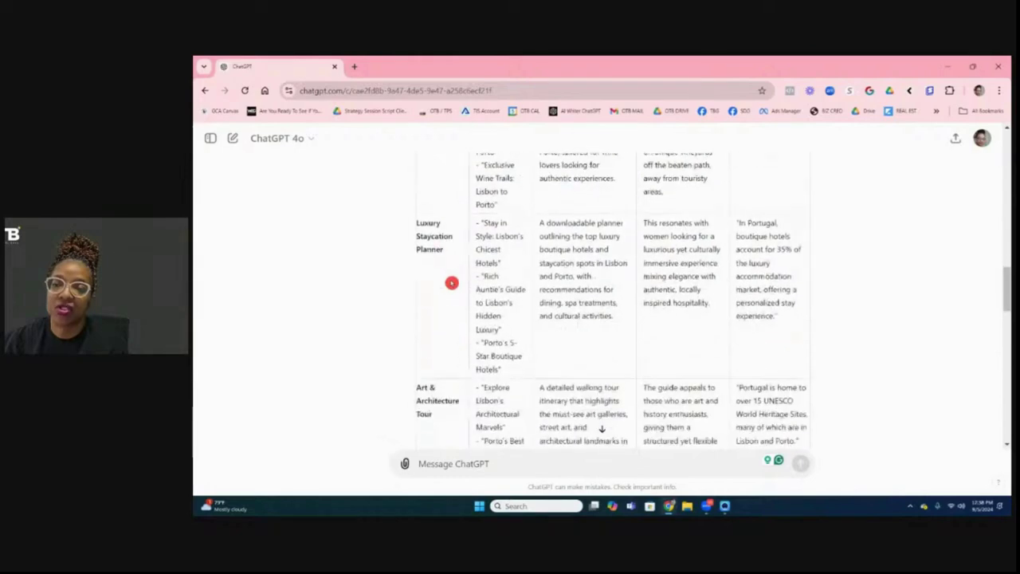
{"action": "scroll", "coordinate": [445, 279], "scroll_direction": "down", "scroll_amount": 1}
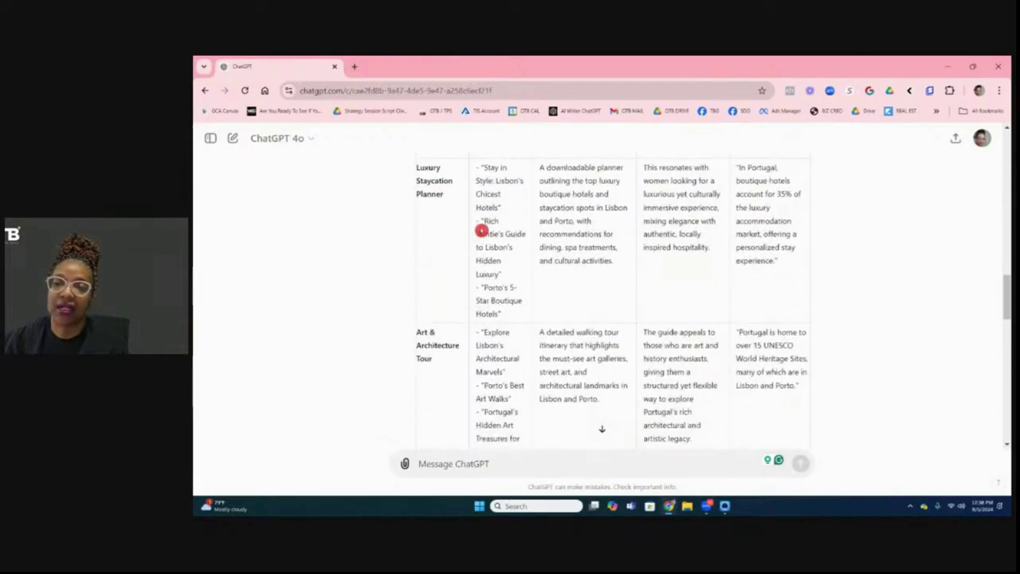
{"action": "scroll", "coordinate": [450, 340], "scroll_direction": "down", "scroll_amount": 1}
{"action": "scroll", "coordinate": [451, 287], "scroll_direction": "down", "scroll_amount": 2}
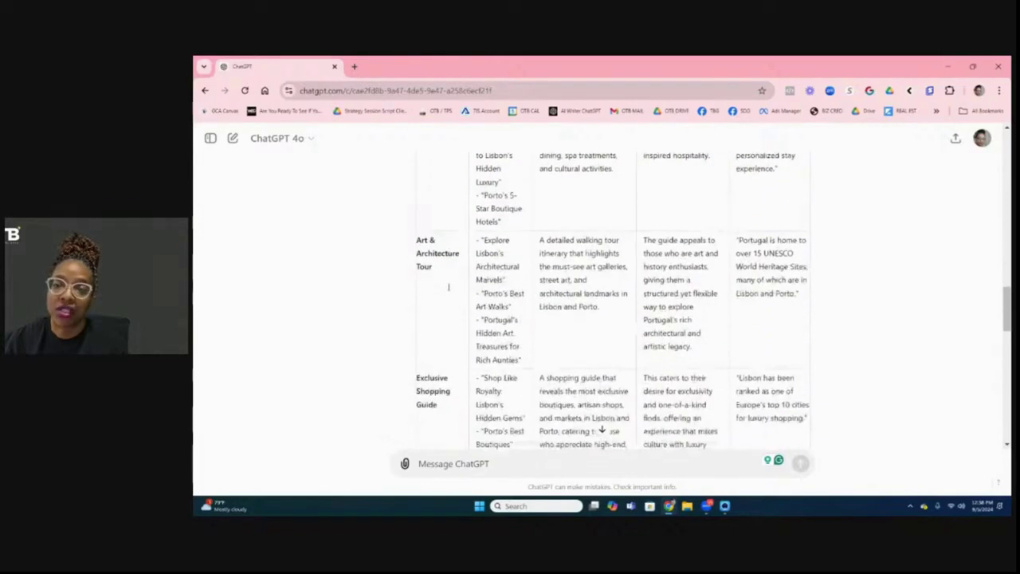
{"action": "left_click", "coordinate": [436, 211]}
{"action": "scroll", "coordinate": [463, 271], "scroll_direction": "down", "scroll_amount": 2}
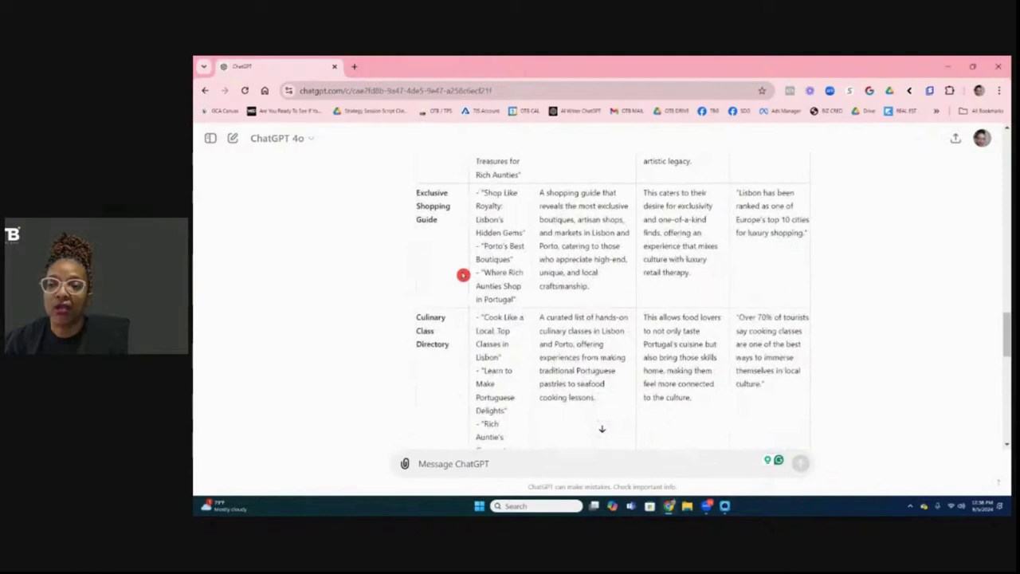
{"action": "left_click", "coordinate": [436, 298]}
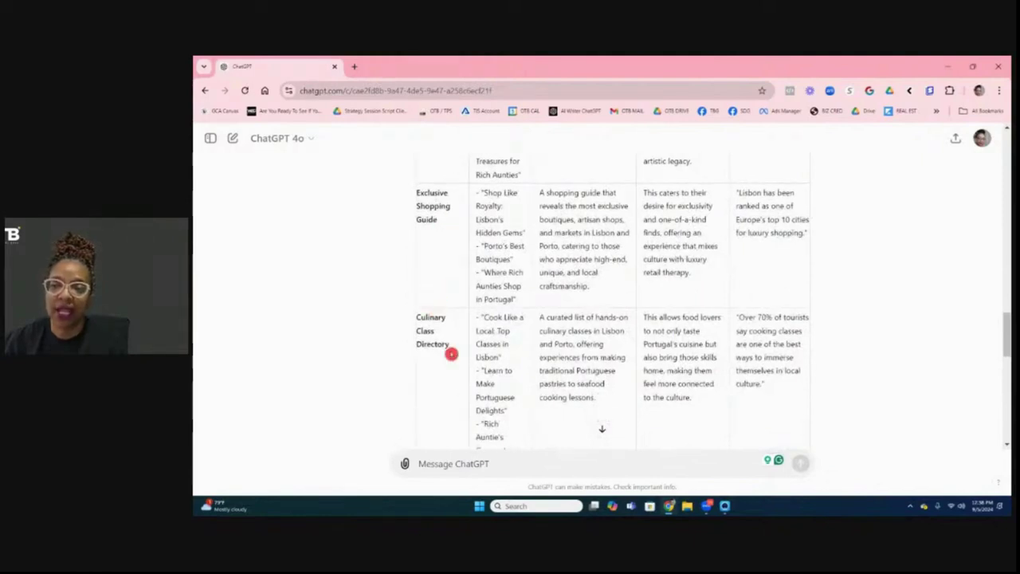
{"action": "scroll", "coordinate": [456, 340], "scroll_direction": "down", "scroll_amount": 1}
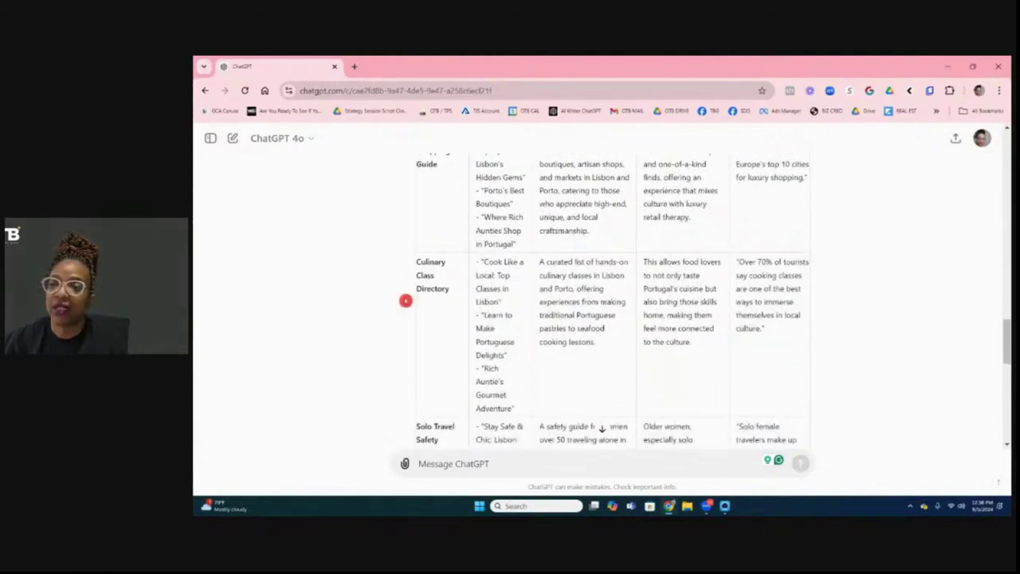
{"action": "scroll", "coordinate": [462, 303], "scroll_direction": "down", "scroll_amount": 2}
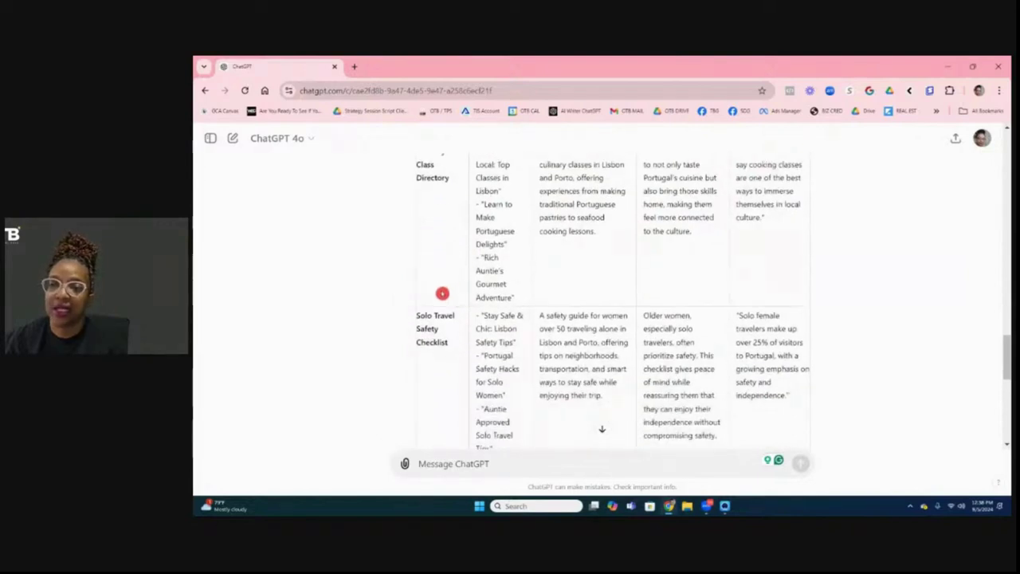
{"action": "scroll", "coordinate": [441, 340], "scroll_direction": "down", "scroll_amount": 4}
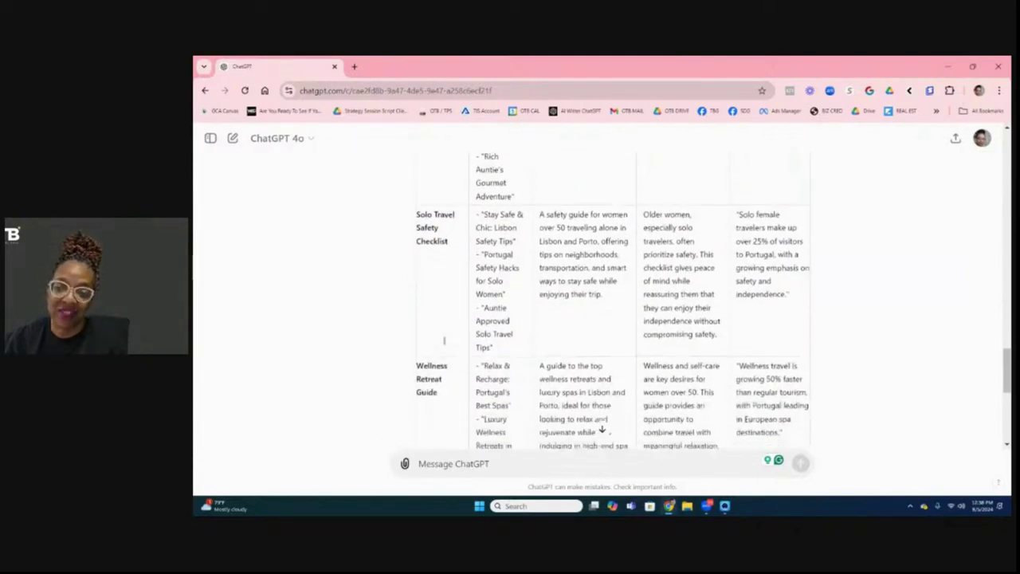
{"action": "scroll", "coordinate": [446, 319], "scroll_direction": "down", "scroll_amount": 3}
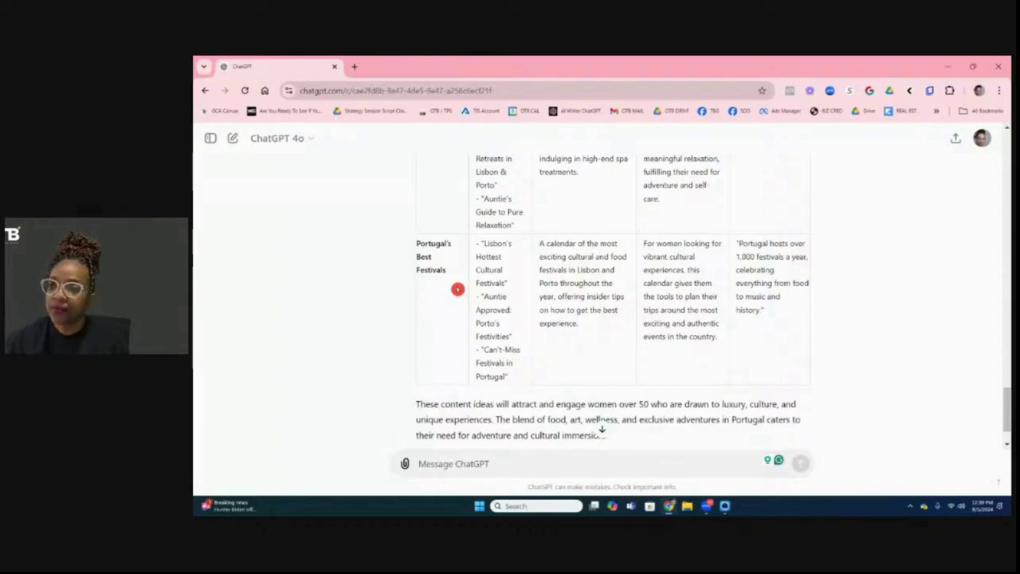
Scroll back up to the Exclusive Shopping Guide and Culinary Class Directory rows.
{"action": "scroll", "coordinate": [471, 273], "scroll_direction": "up", "scroll_amount": 4}
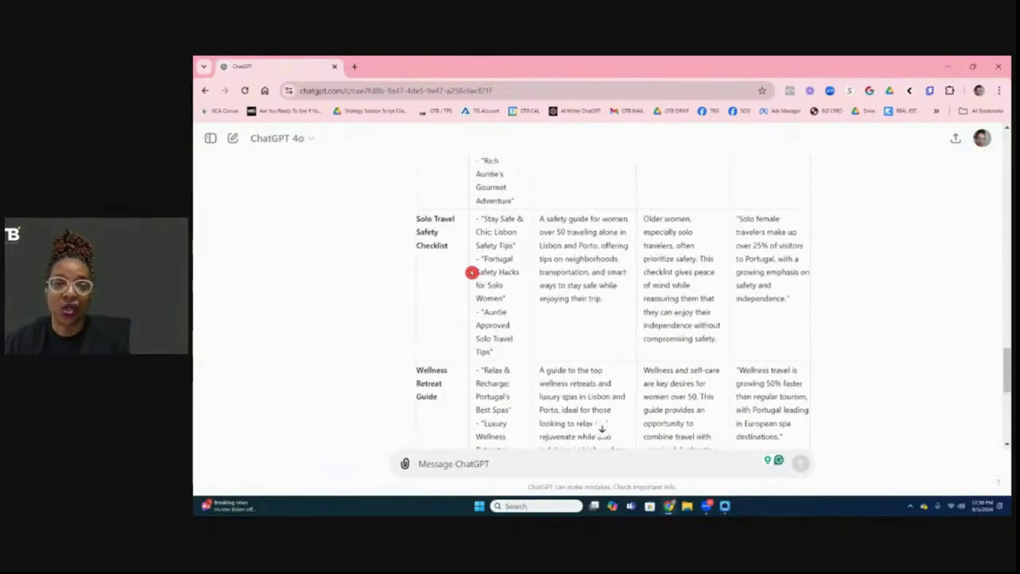
{"action": "scroll", "coordinate": [470, 269], "scroll_direction": "up", "scroll_amount": 3}
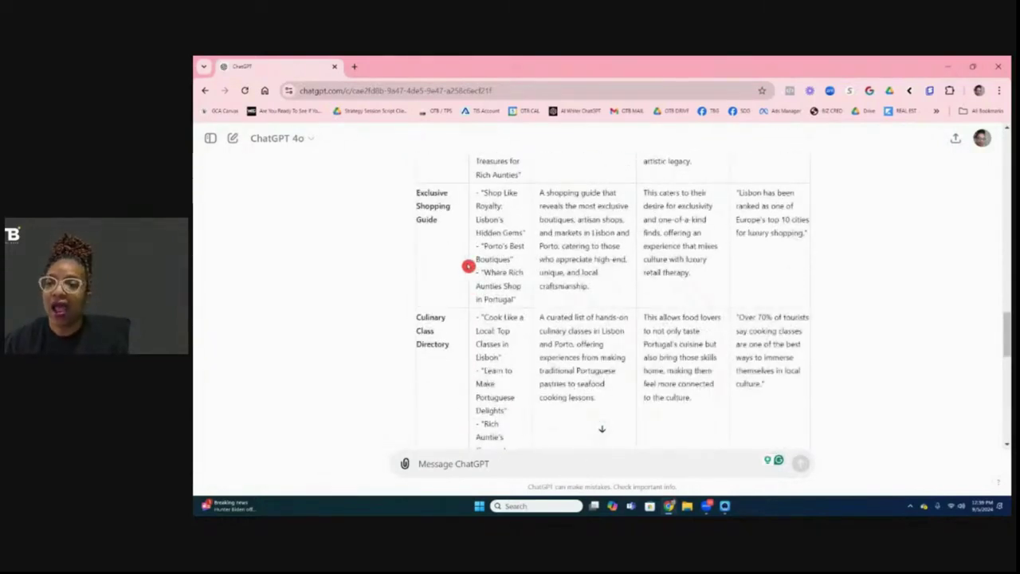
{"action": "scroll", "coordinate": [468, 266], "scroll_direction": "up", "scroll_amount": 1}
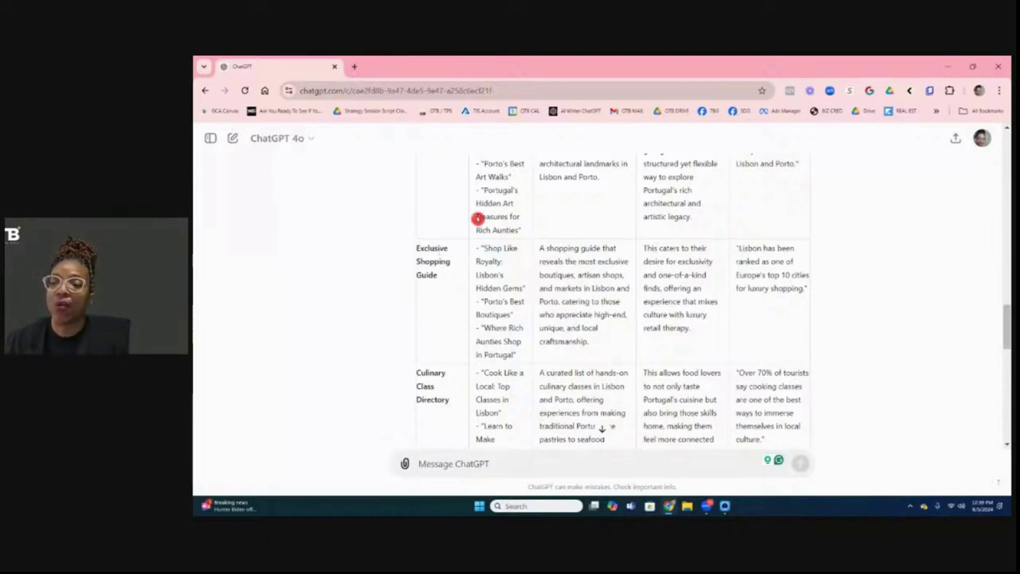
{"action": "scroll", "coordinate": [621, 223], "scroll_direction": "down", "scroll_amount": 2}
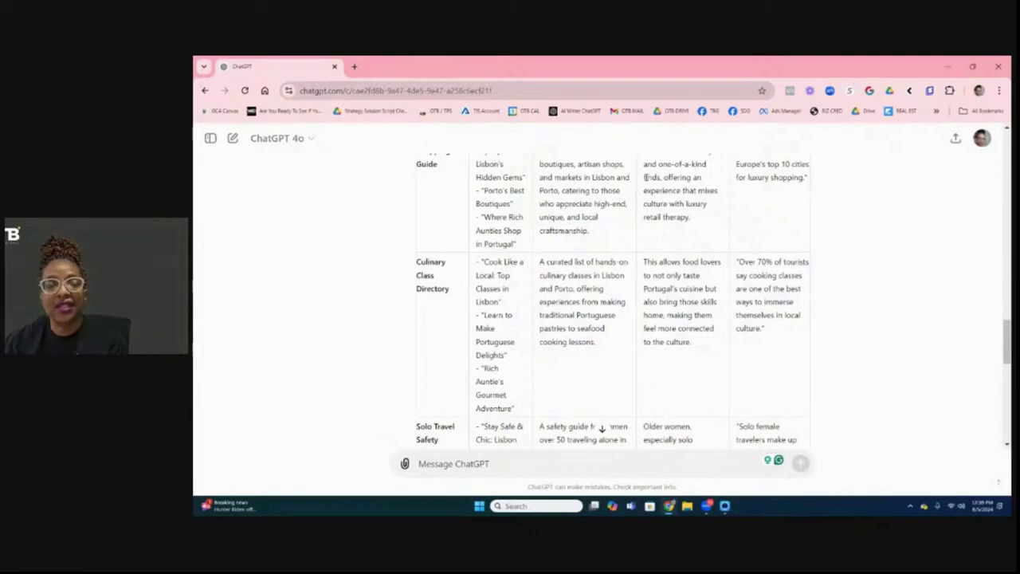
{"action": "left_click", "coordinate": [642, 185]}
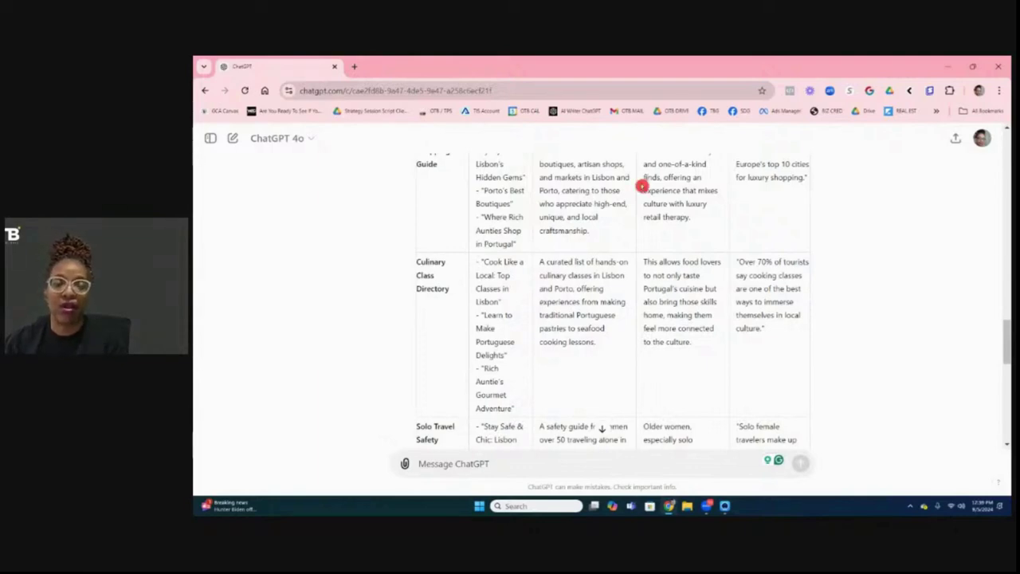